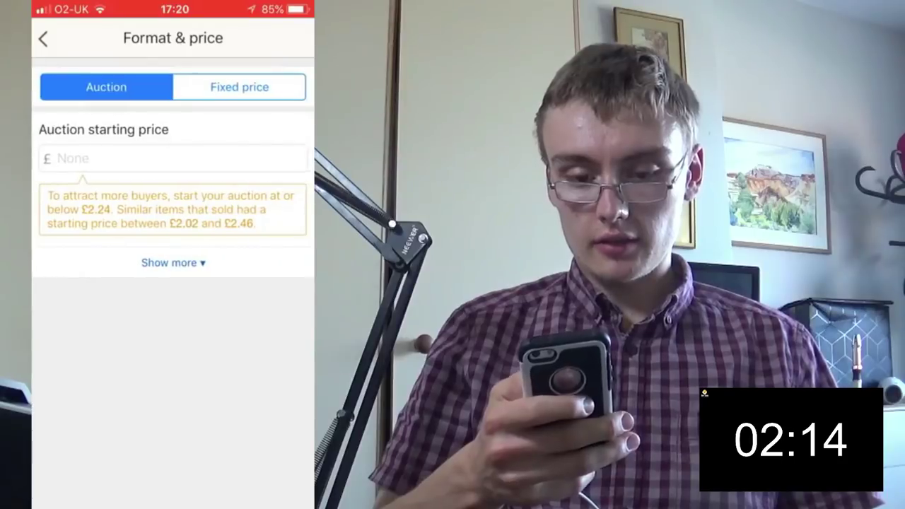
- Switch the board game listing to fixed price and set its Buy it now price to £17.99
click(243, 86)
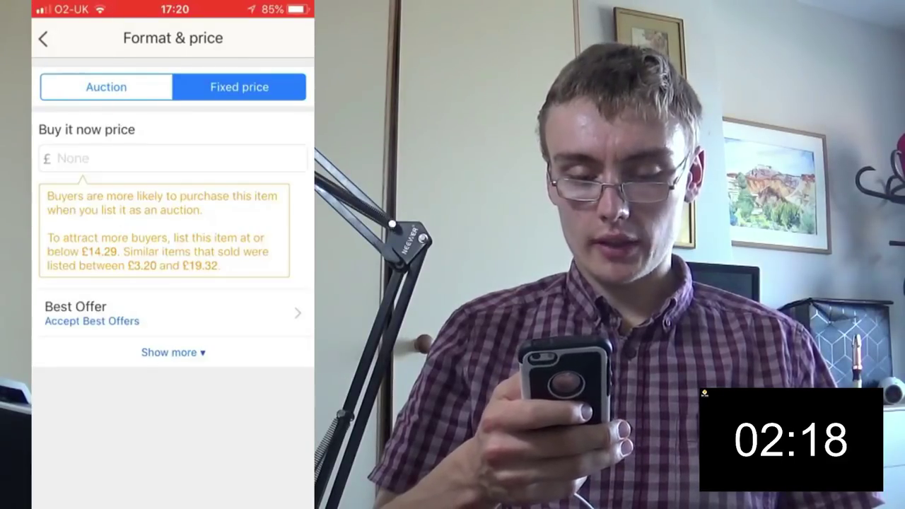
click(170, 158)
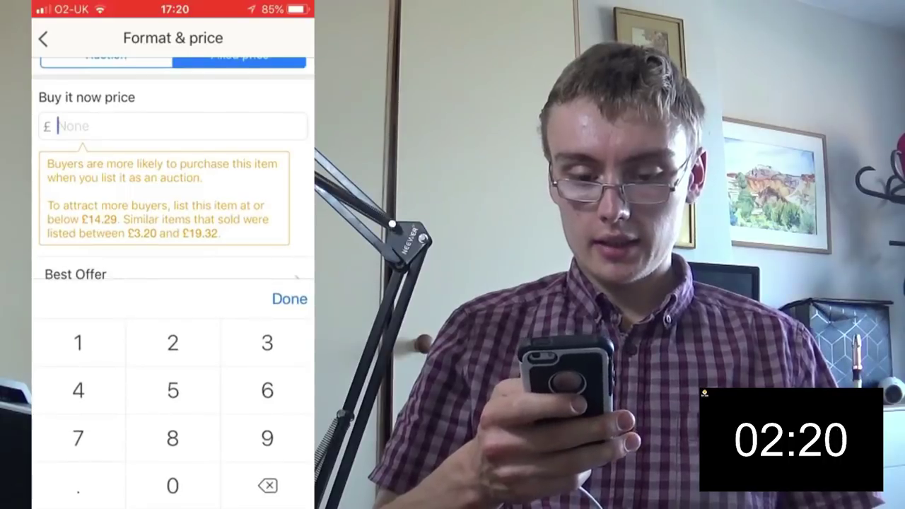
text(1)
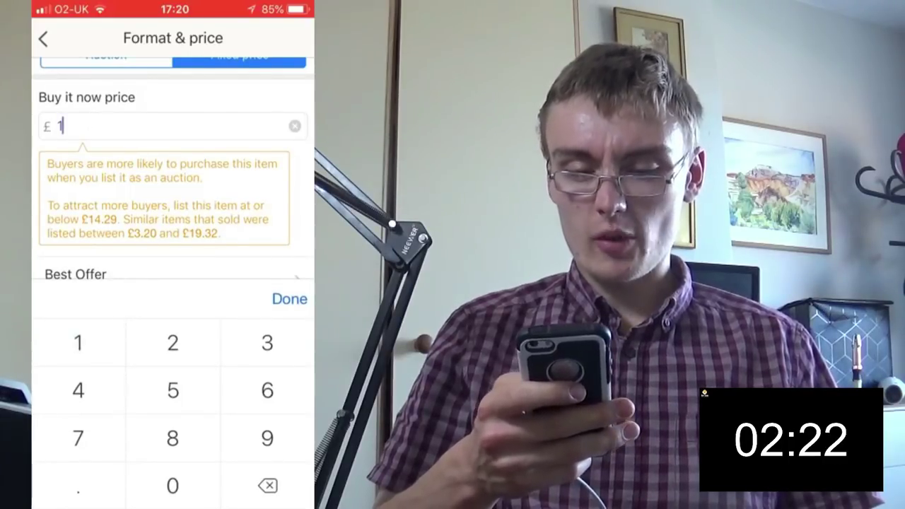
text(7.99)
click(289, 298)
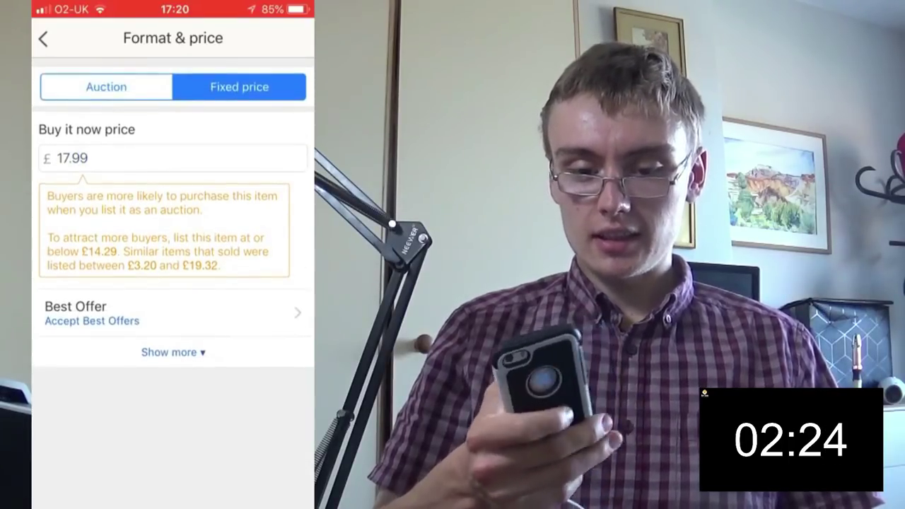
click(43, 39)
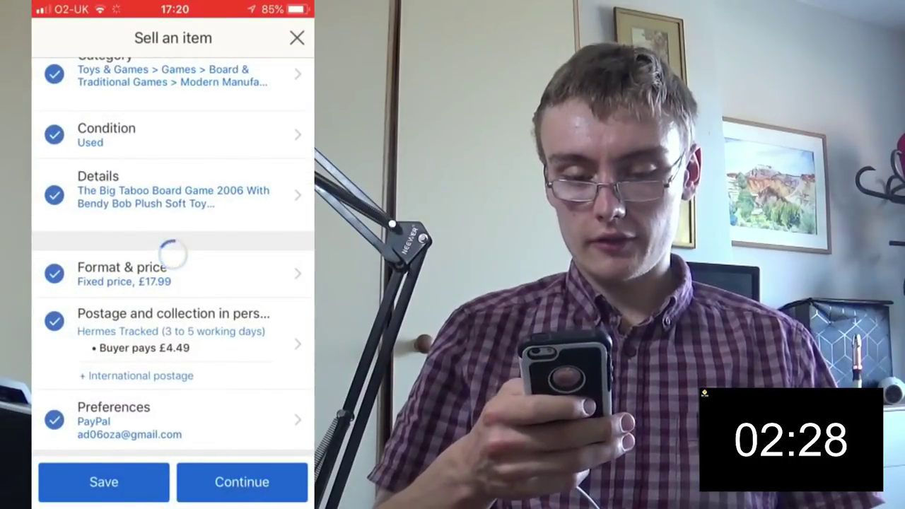
- Check over the completed listing details, continue to the review and publish the item with the displayed fees
scroll(173, 255, up, 5)
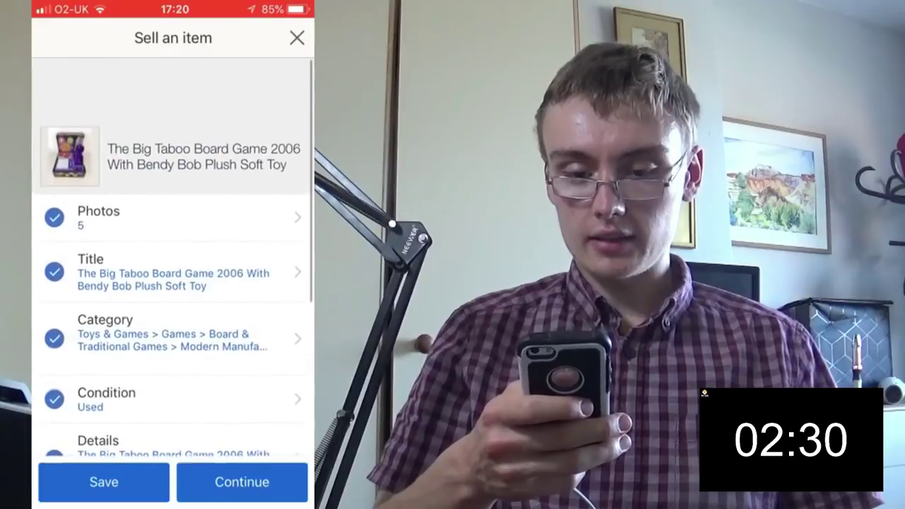
scroll(173, 254, down, 5)
click(242, 481)
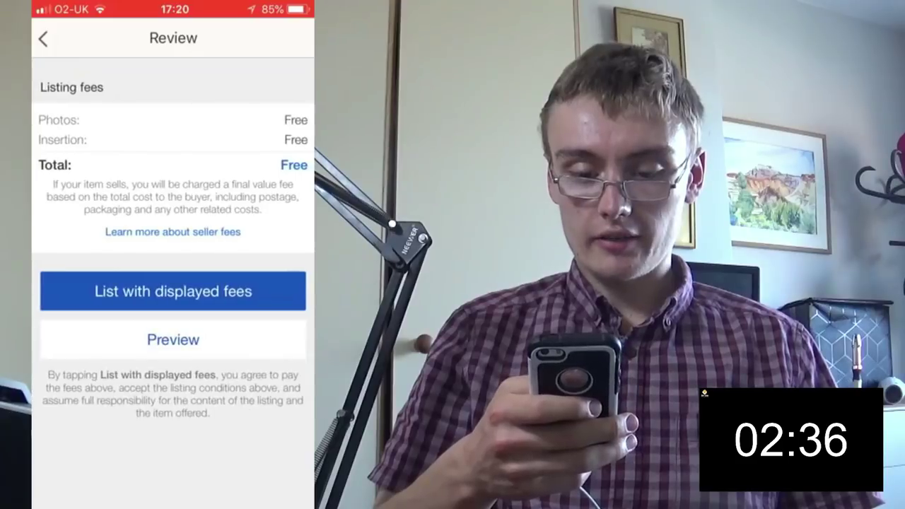
click(172, 291)
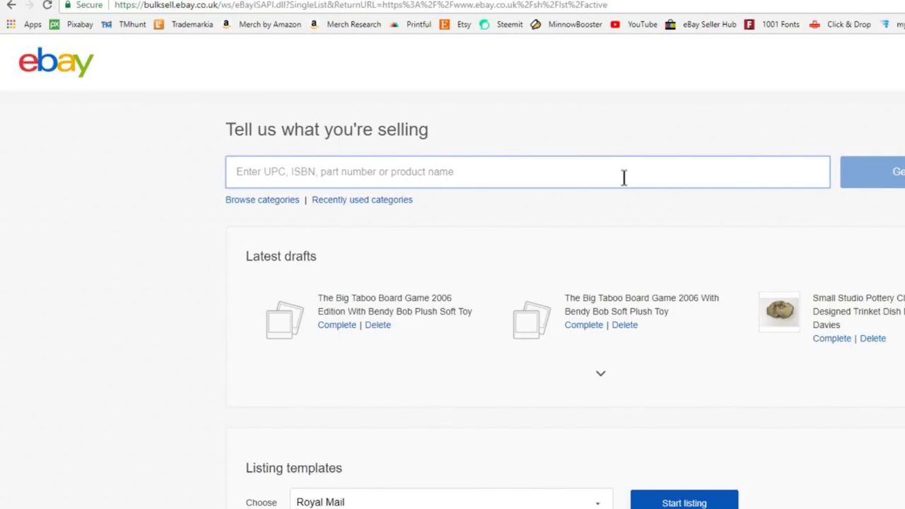
- On the eBay website's selling page, enter "Vintage denys Fisher 1970's Ghost Train Family Board Game" as the product name
text(V)
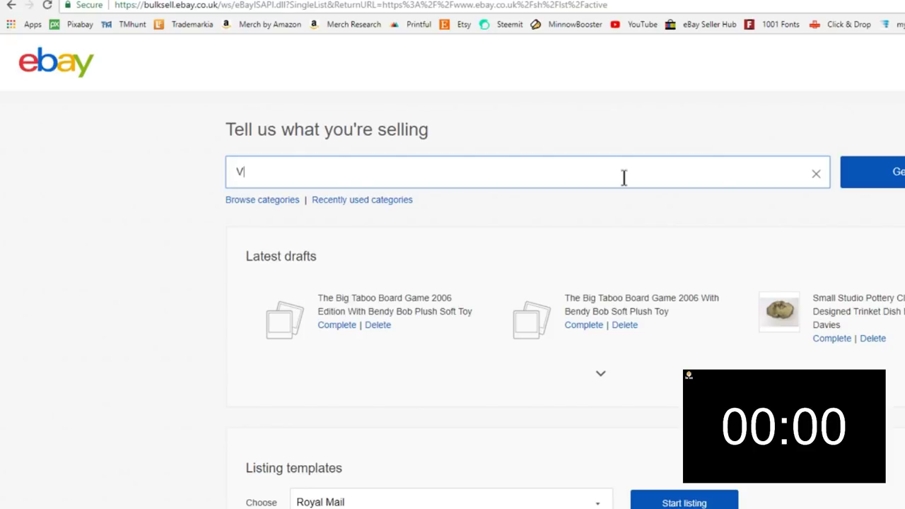
text(intage)
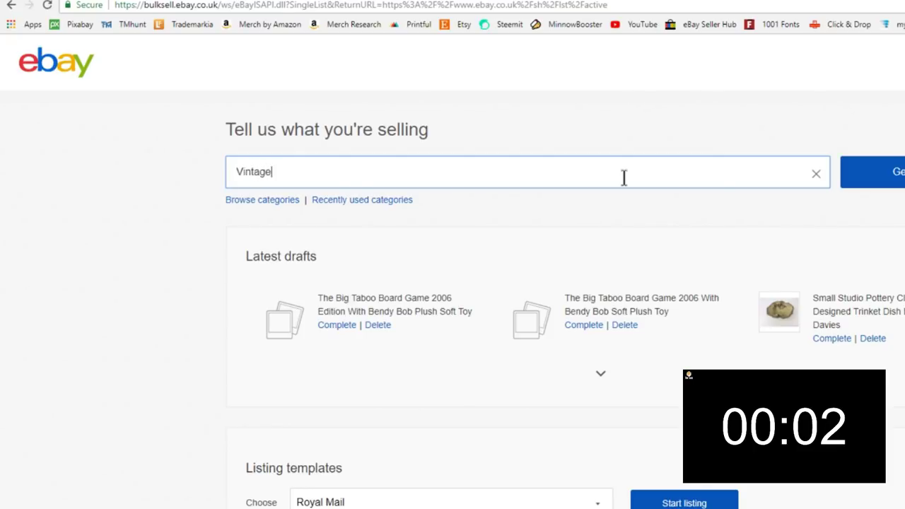
text( denys Fis)
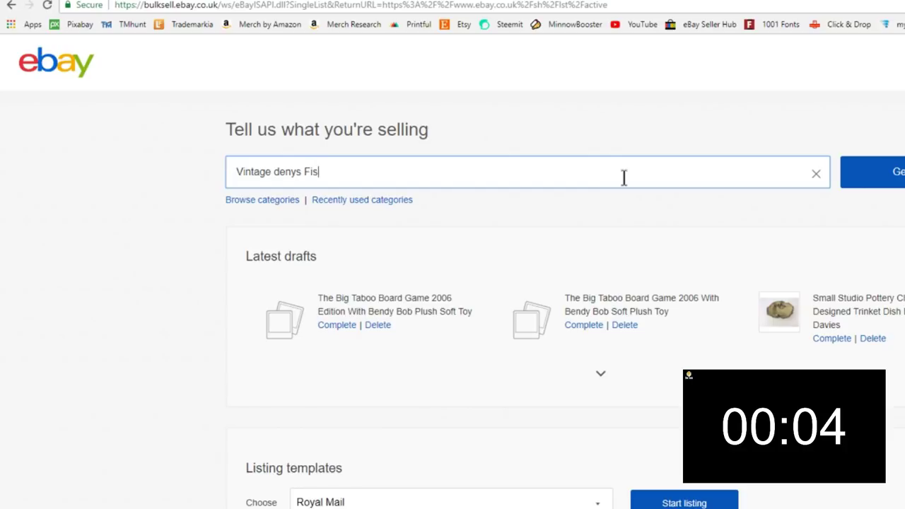
text(her 197)
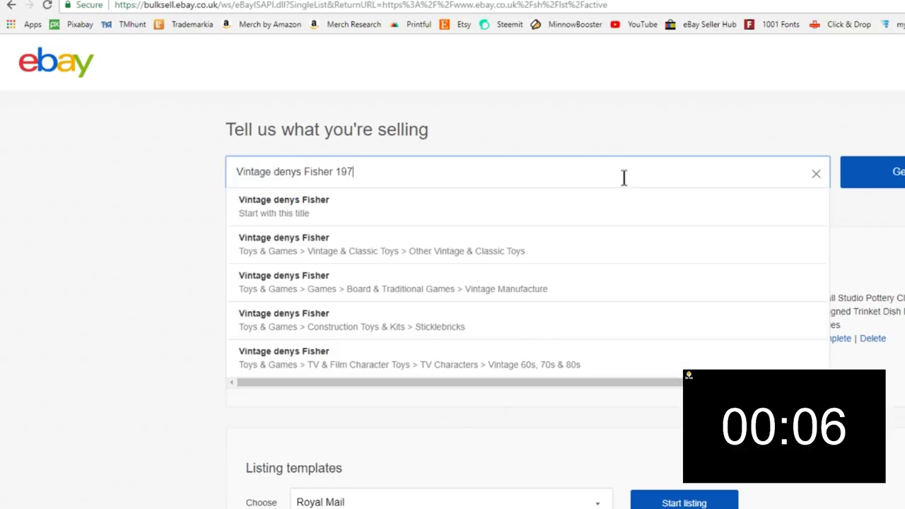
text(0's Gh)
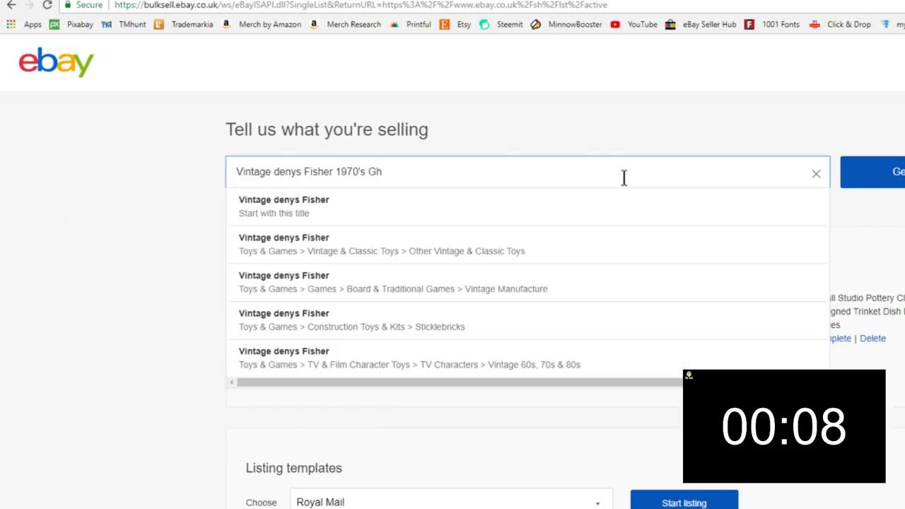
key(BackSpace)
text(host T)
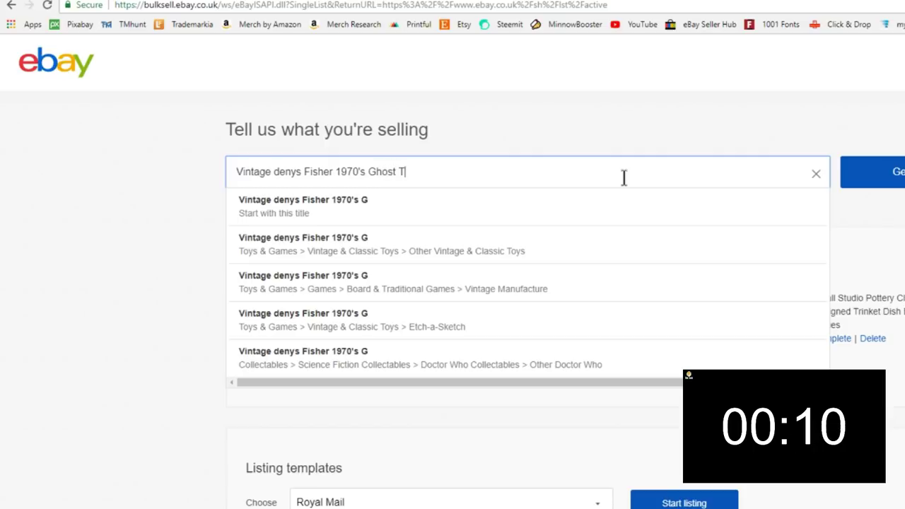
text(rain Famiul)
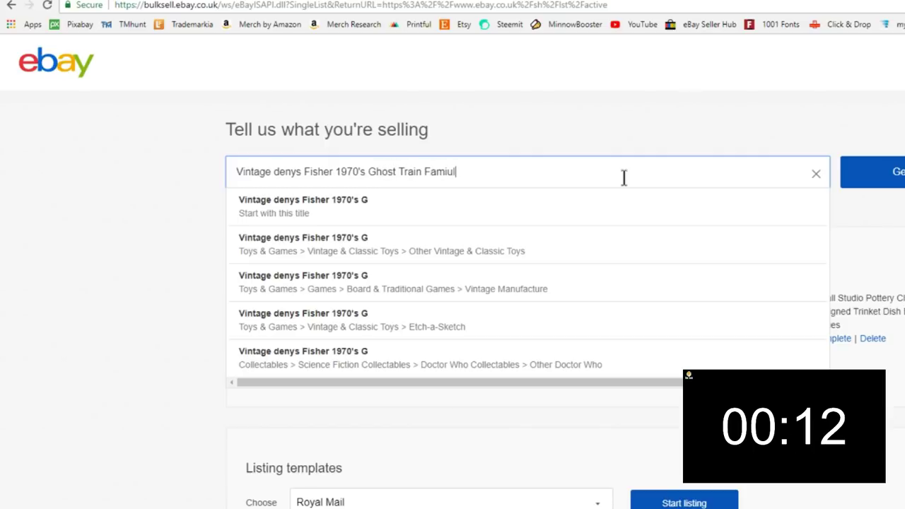
key(BackSpace)
key(BackSpace)
text(ly B)
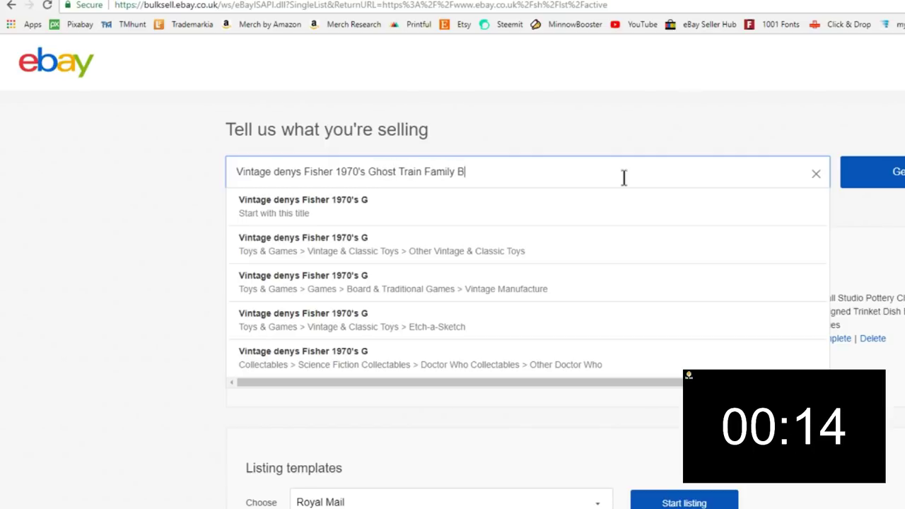
text(oard Ga)
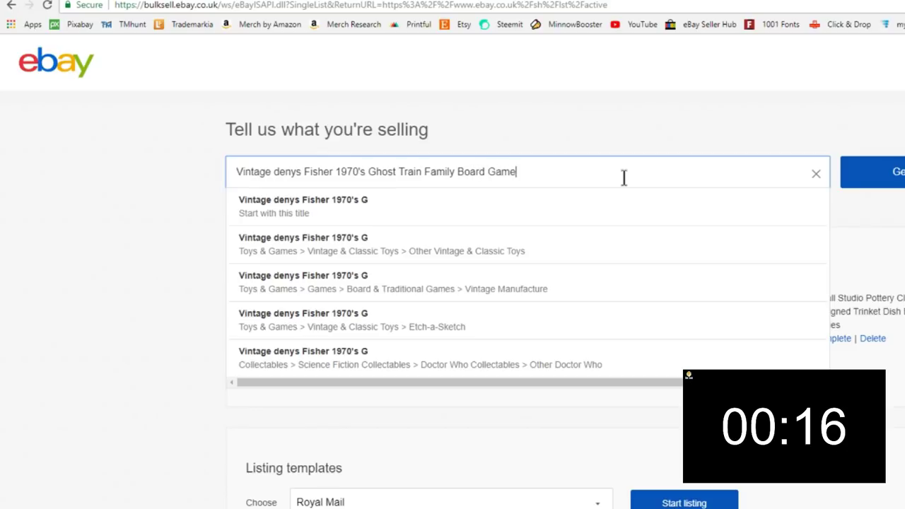
text(me)
- Insert "Collectors / " before "Family" in the product name
key(ctrl+Left)
key(ctrl+Left)
key(ctrl+Left)
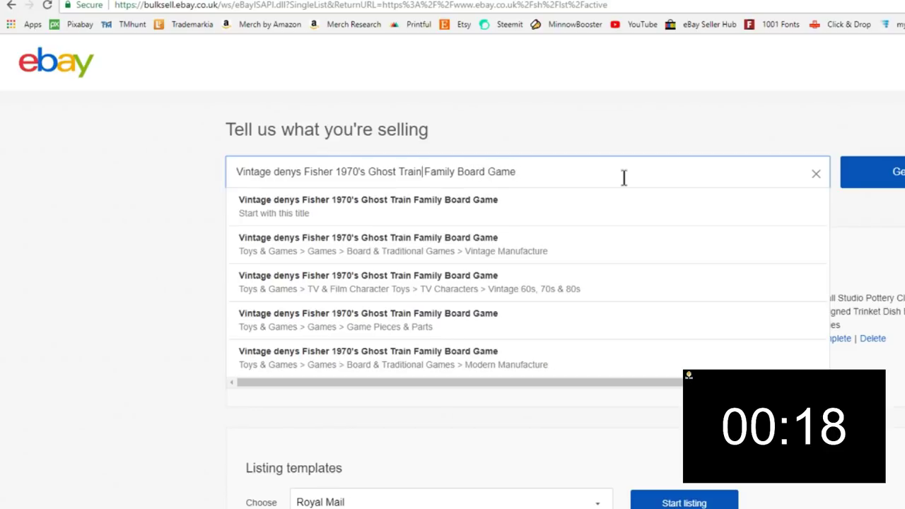
key(Left)
key(Left)
key(Left)
key(Left)
key(Right)
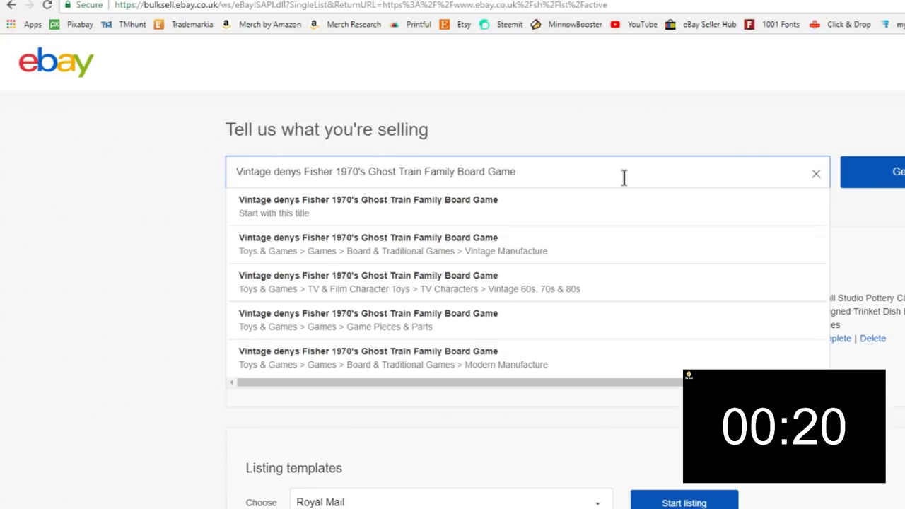
text(Collectors)
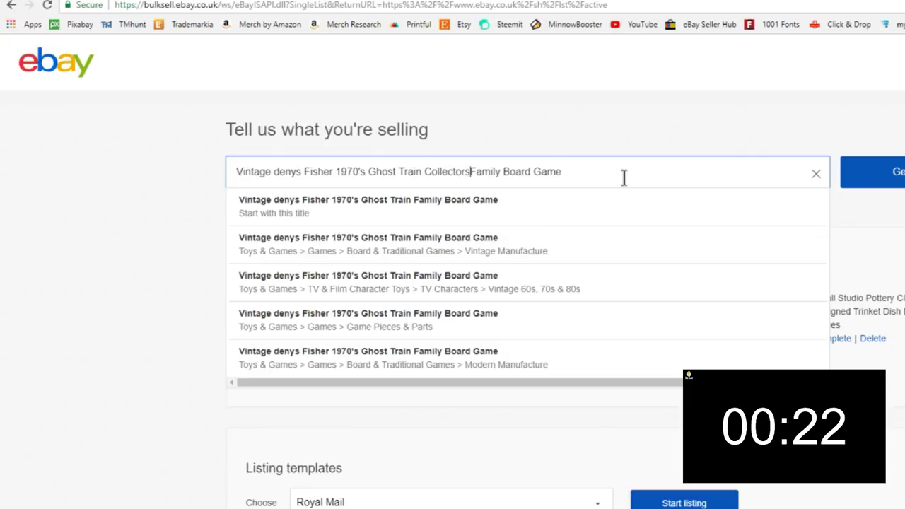
text( /)
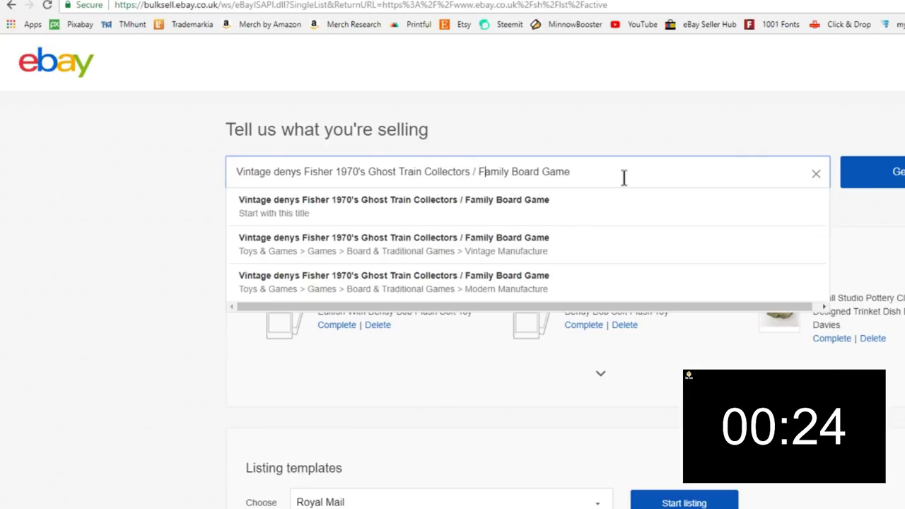
- Start creating a new listing from the entered product name
key(Right)
key(Right)
key(Right)
key(Right)
key(Right)
key(Right)
key(Right)
key(Right)
key(Right)
key(Right)
key(Right)
key(Right)
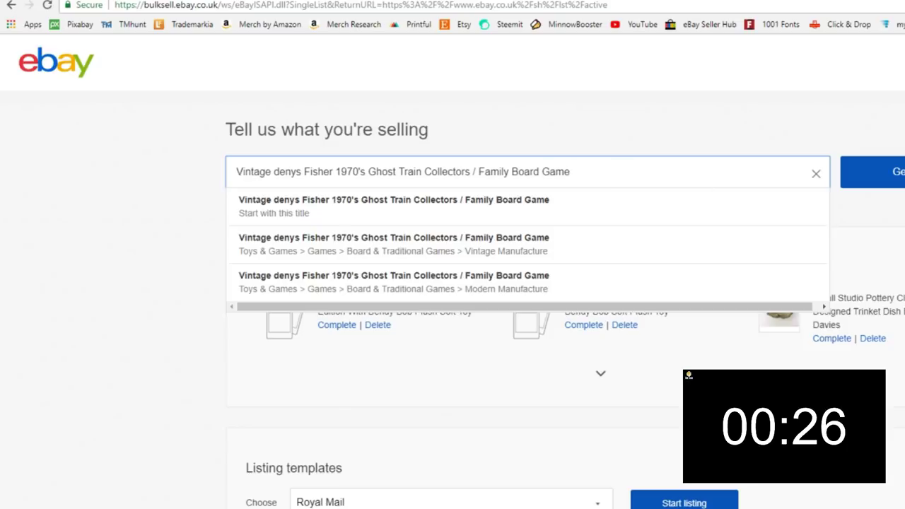
click(880, 184)
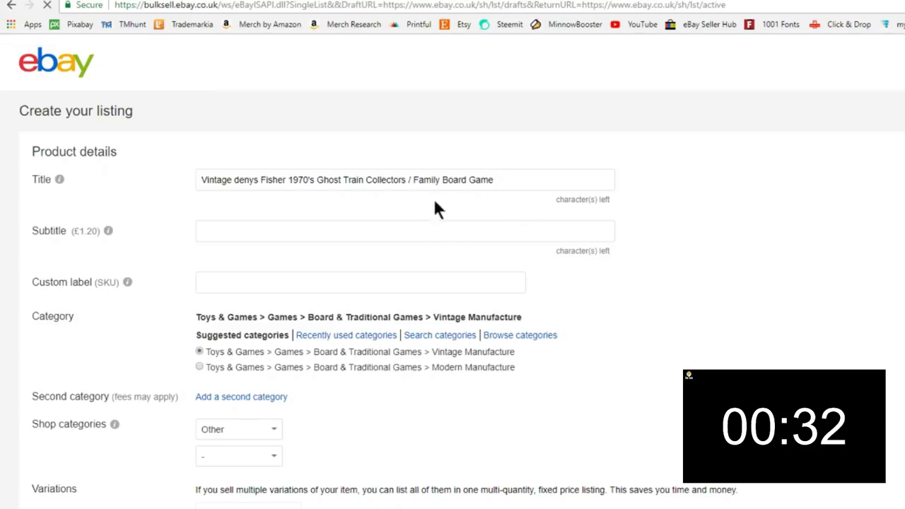
- Copy the whole listing title
key(ctrl+a)
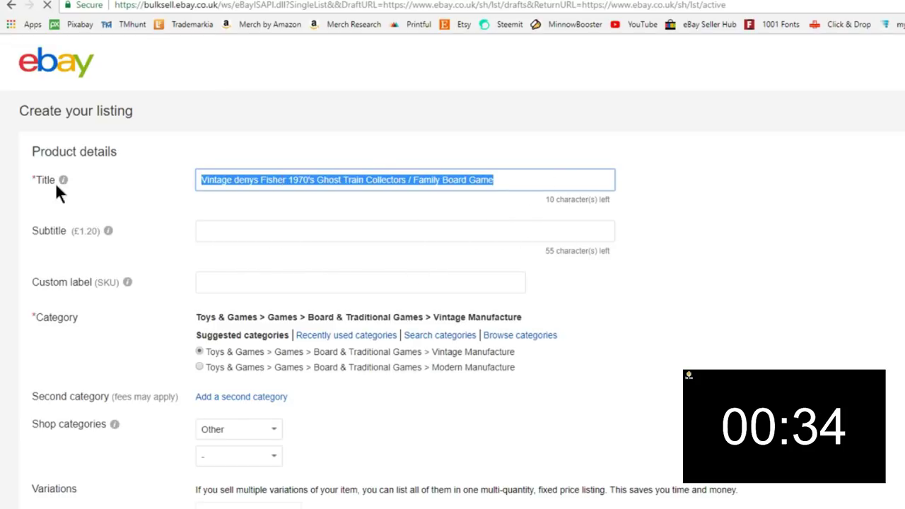
right_click(302, 182)
click(330, 211)
- Capitalise "denys" as "Denys" in the listing title
click(236, 179)
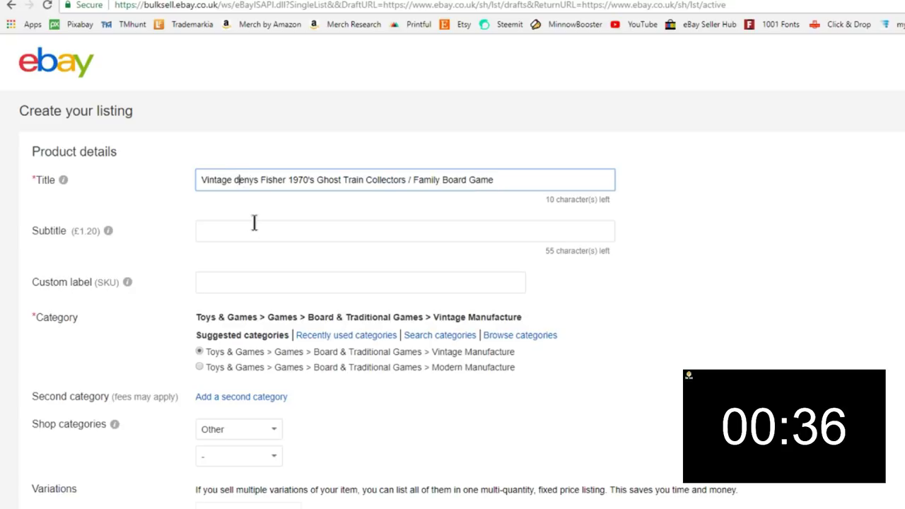
key(BackSpace)
key(BackSpace)
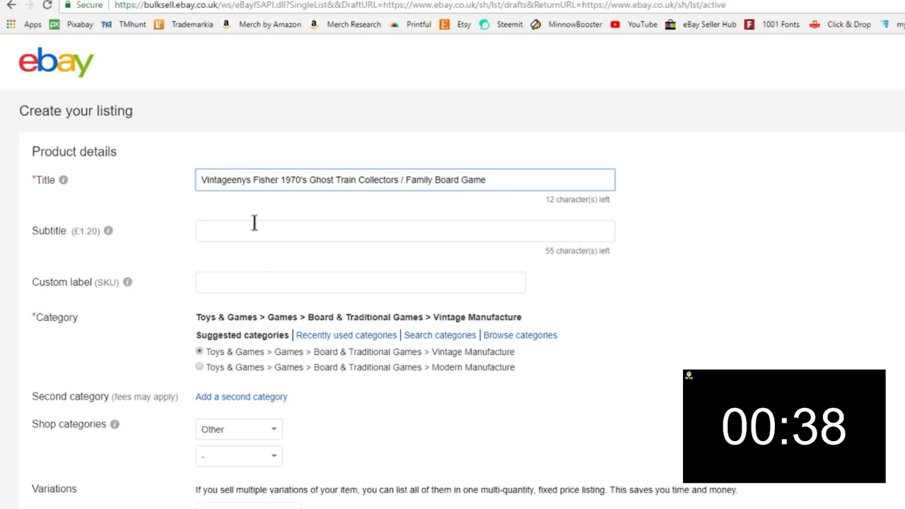
text(D)
- Copy the corrected listing title and paste it as the first line of the item description
key(ctrl+a)
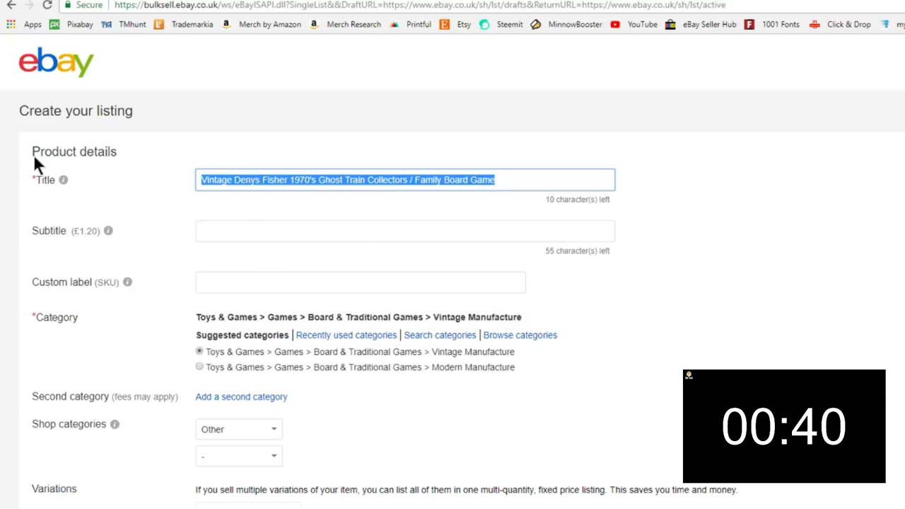
right_click(240, 186)
click(252, 206)
scroll(428, 283, down, 10)
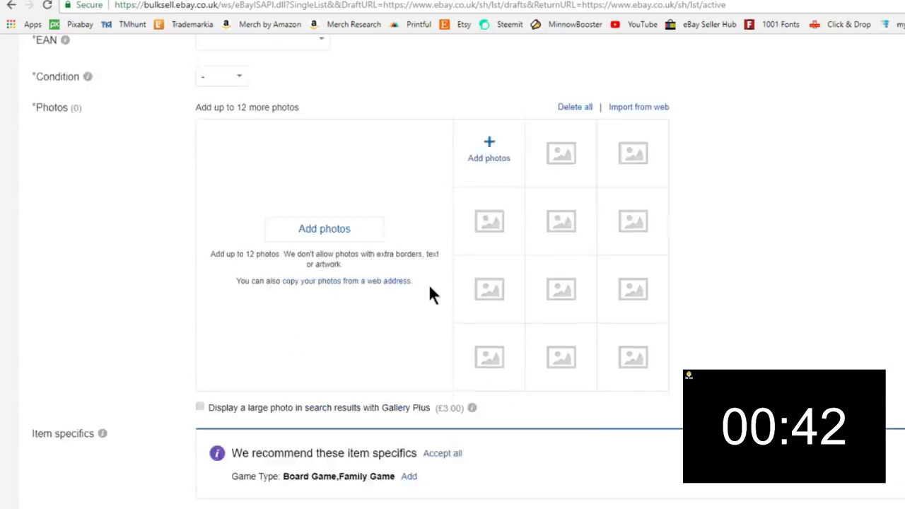
scroll(450, 338, down, 12)
click(387, 285)
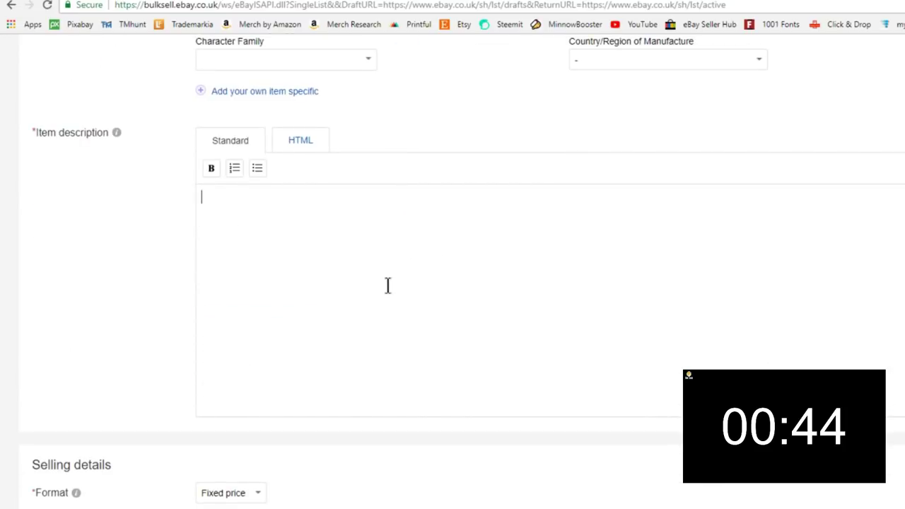
key(ctrl+v)
- Add a second description line reading "In complete condition. A couple of the cardboard spinner pieces have come loose."
text(In)
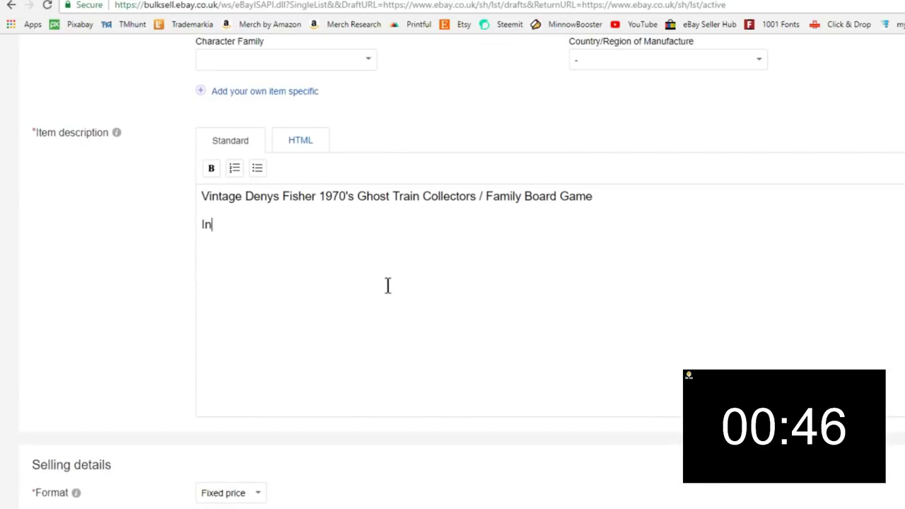
text( complete c)
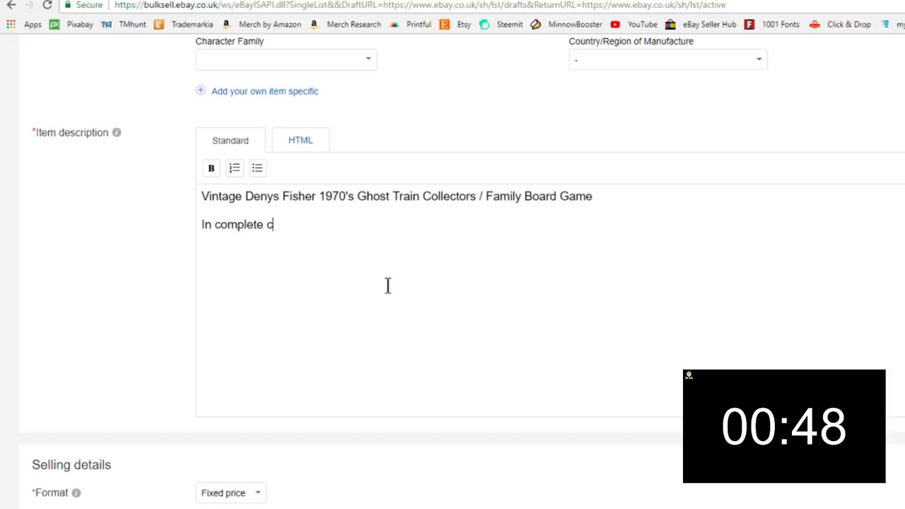
text(opn)
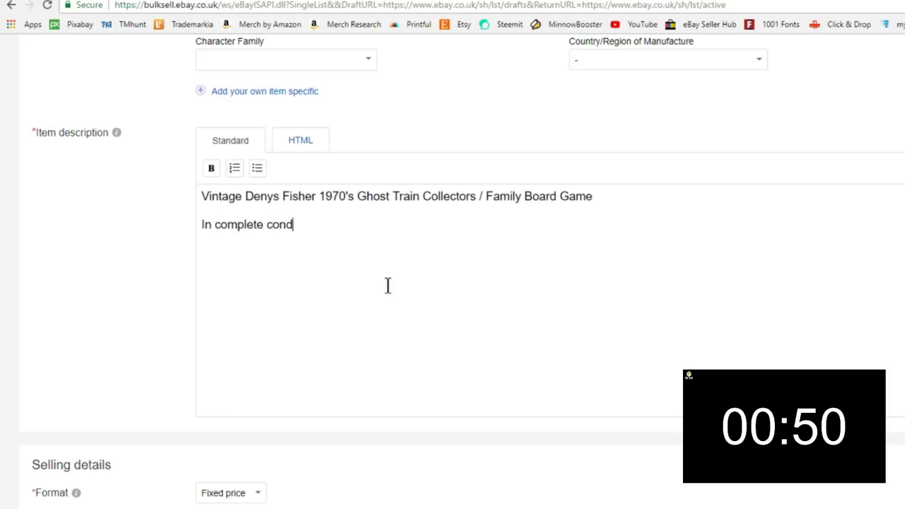
text(ition. A )
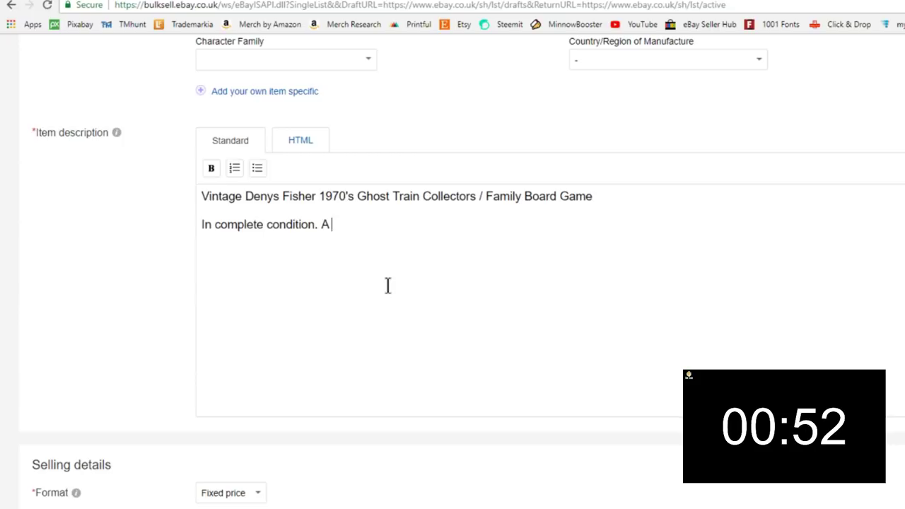
text(couple of )
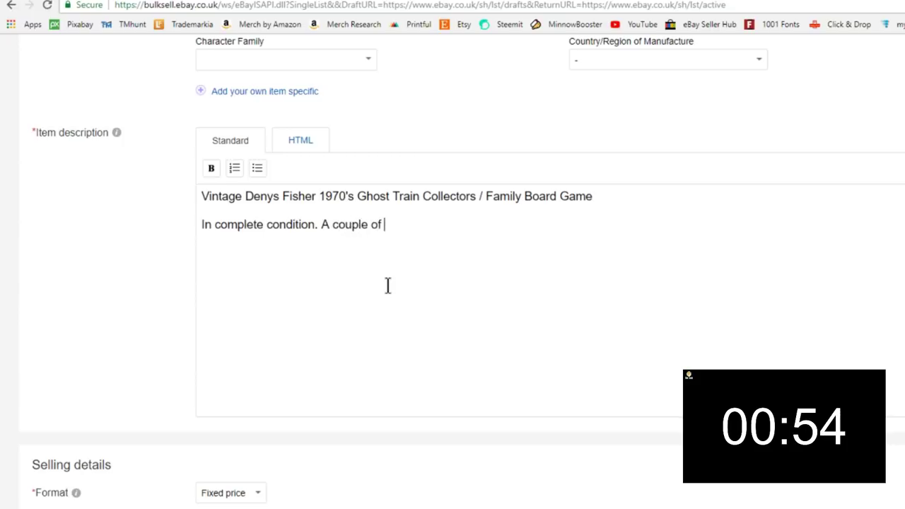
text(the cardbop)
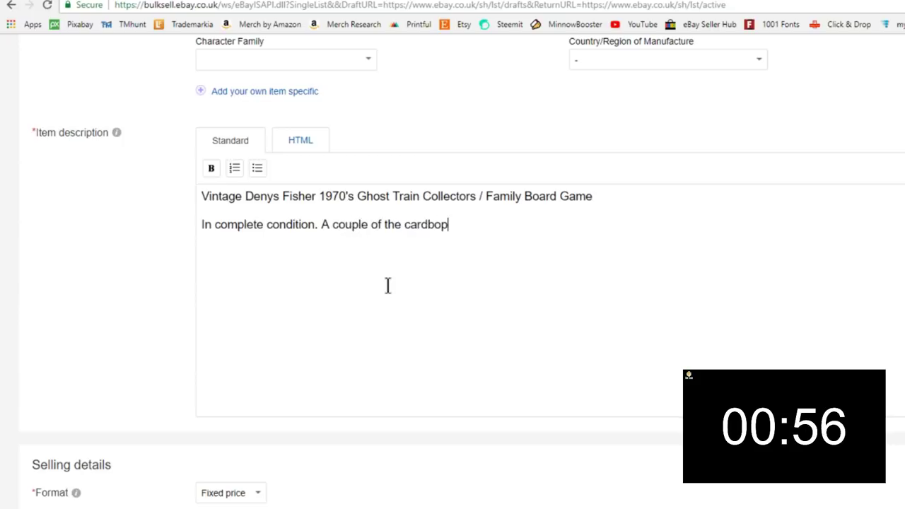
key(BackSpace)
text(ard )
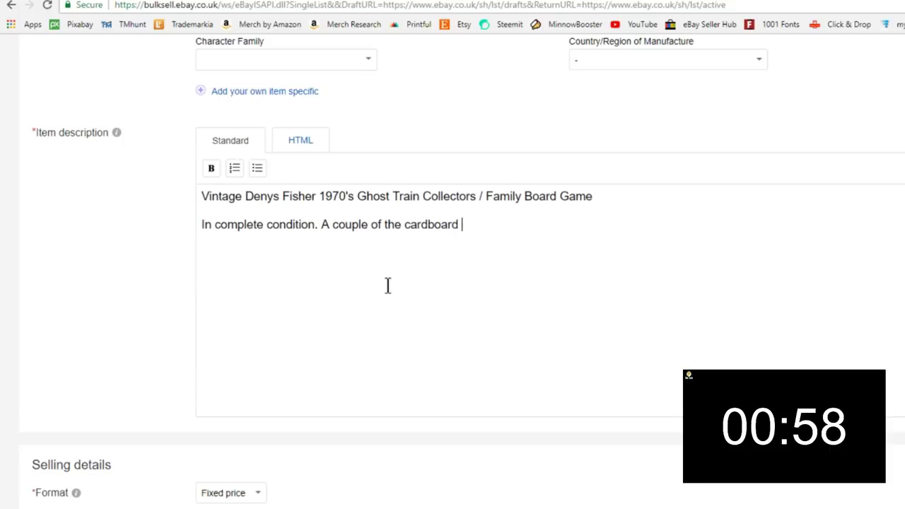
text(spinner pi)
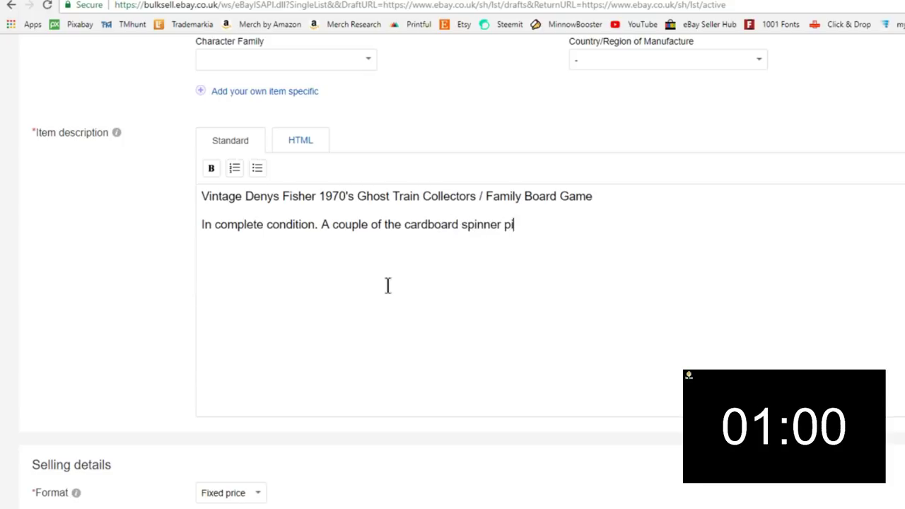
text(eces a)
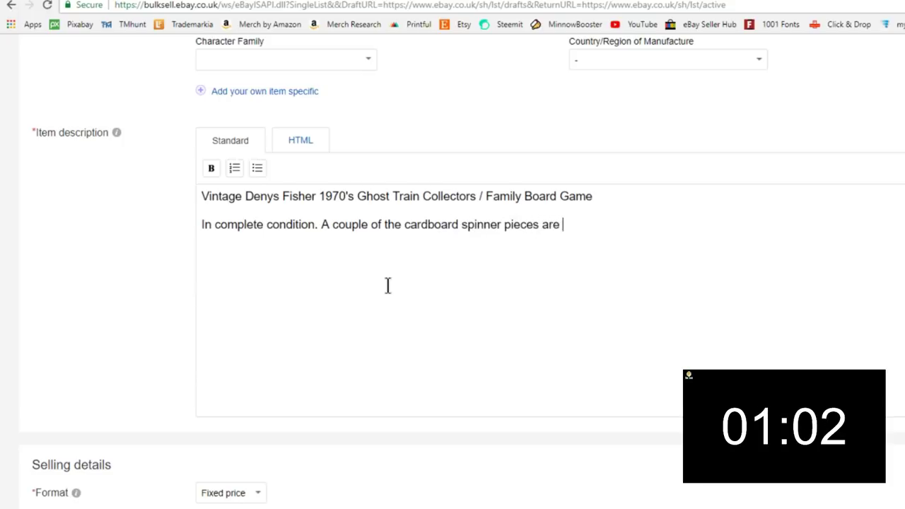
text(re )
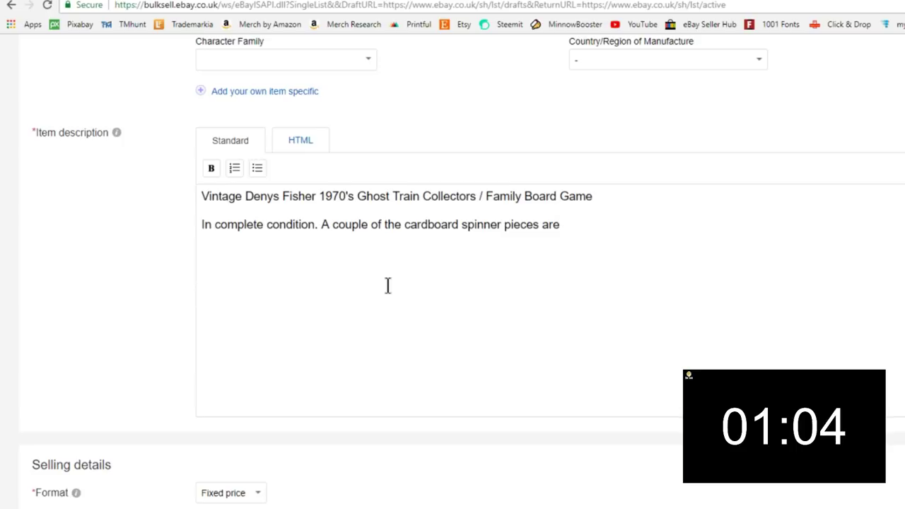
text(ha)
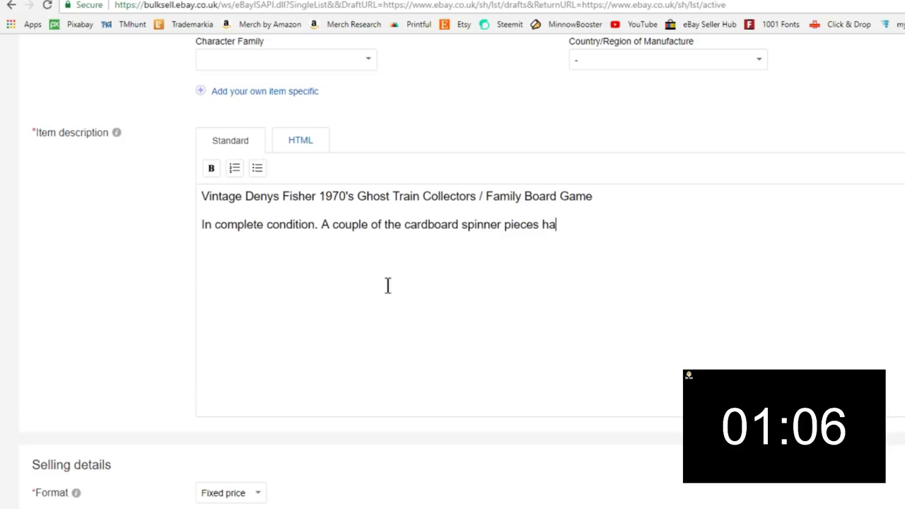
text(ve come l)
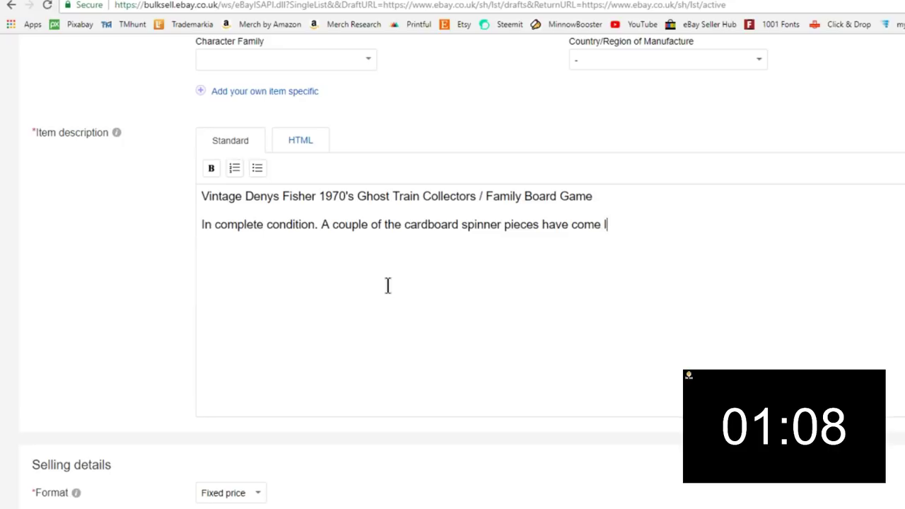
text(oose./)
key(BackSpace)
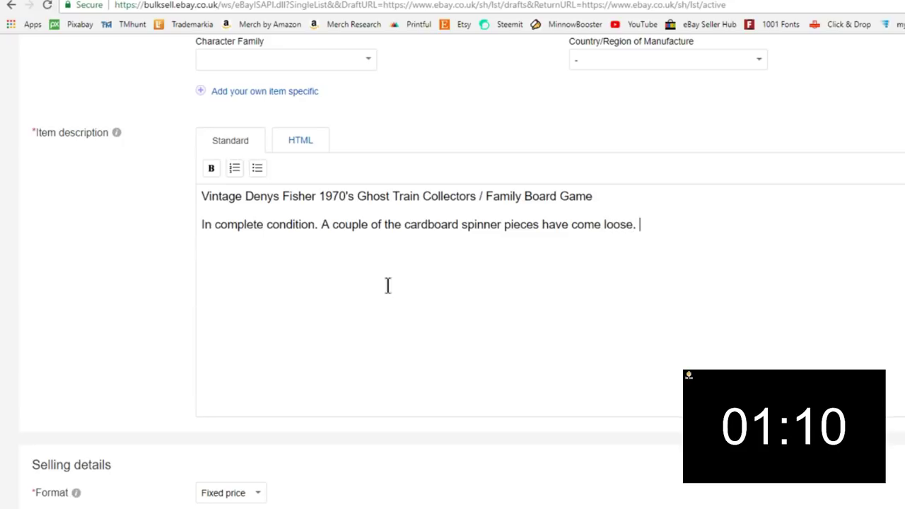
- Accept all the recommended item specifics for game type and year
scroll(665, 185, up, 7)
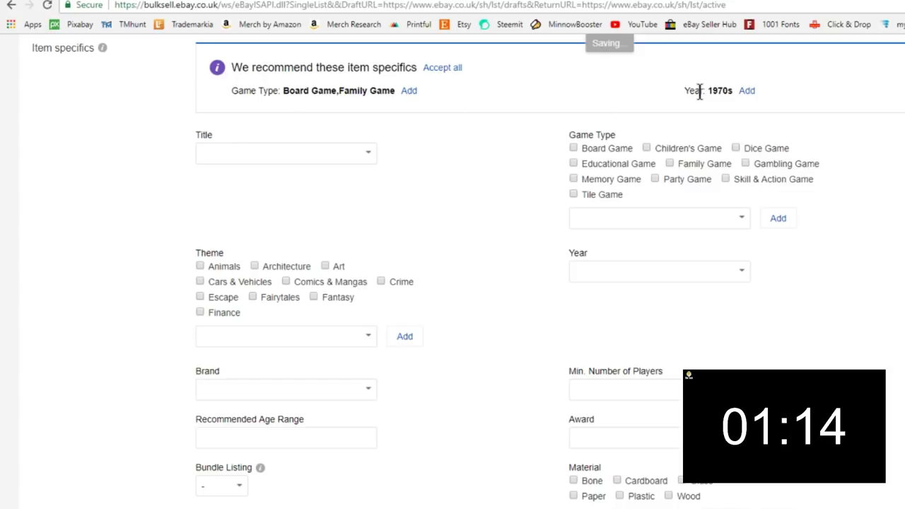
click(443, 69)
- Start adding photos to the listing and open the ebay folder inside Pictures
scroll(483, 166, up, 6)
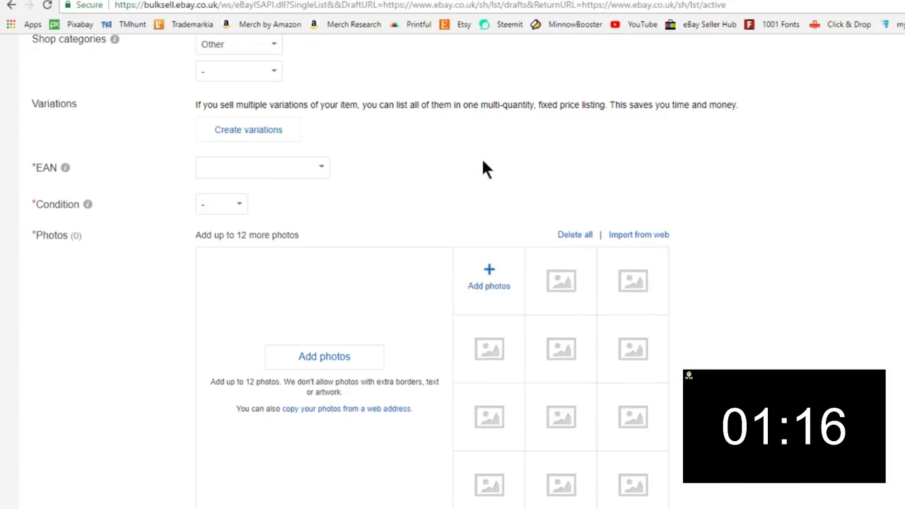
click(478, 304)
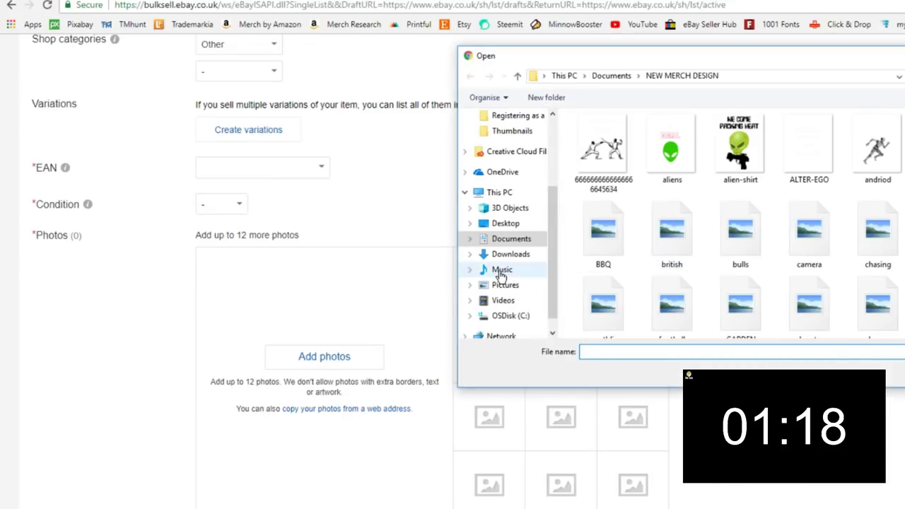
click(500, 272)
click(504, 285)
double_click(670, 153)
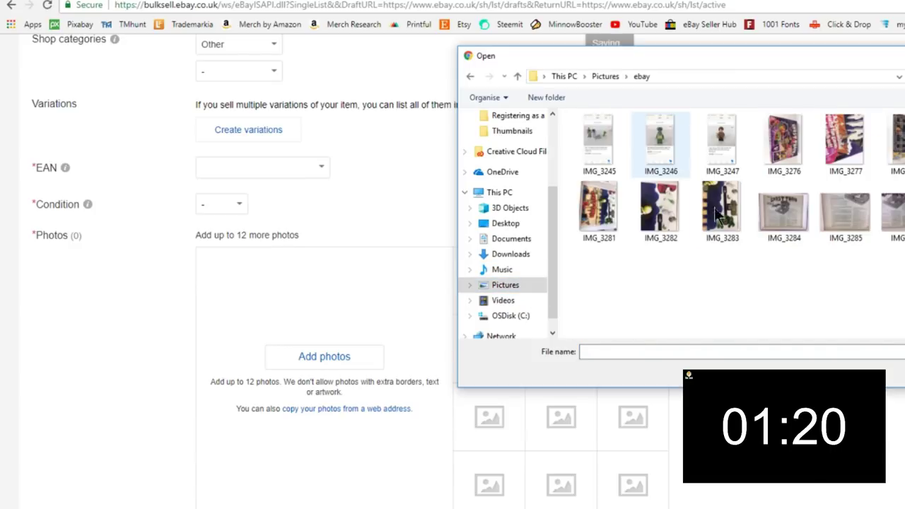
- Upload the twelve Ghost Train photos IMG_3276 to IMG_3287 to the listing
click(777, 145)
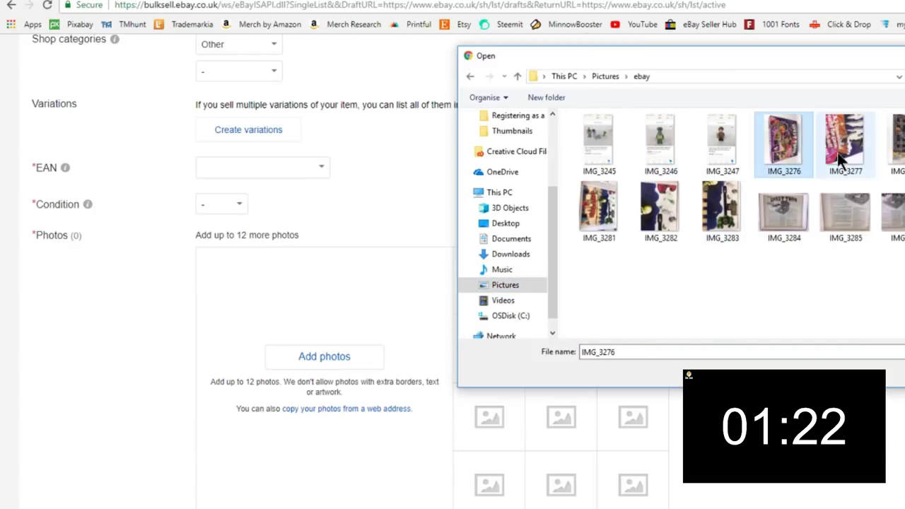
ctrl+click(837, 153)
ctrl+click(891, 145)
ctrl+click(903, 144)
ctrl+click(904, 145)
ctrl+click(599, 212)
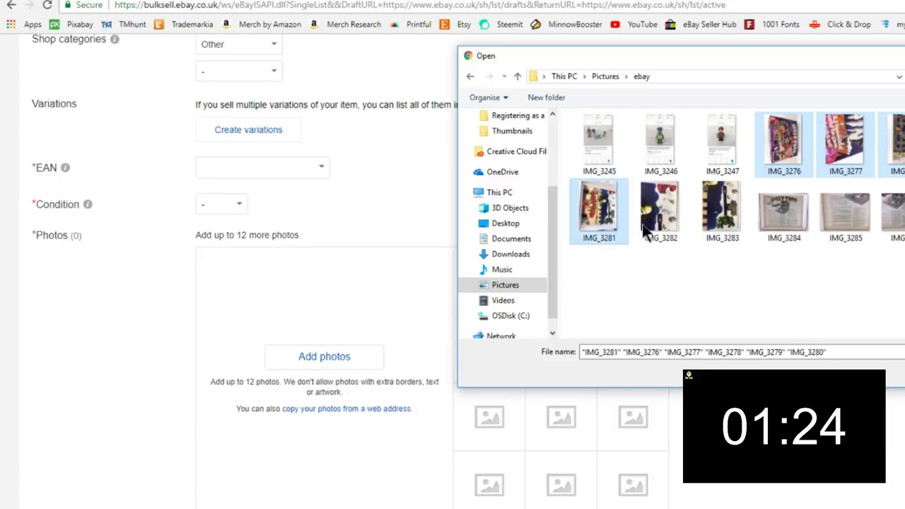
ctrl+click(660, 212)
ctrl+click(717, 218)
ctrl+click(783, 212)
ctrl+click(845, 212)
ctrl+click(894, 212)
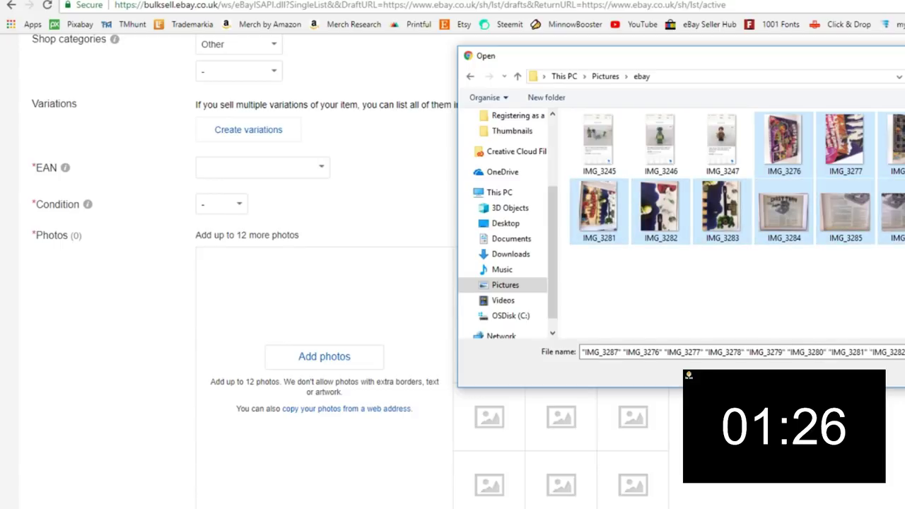
key(Return)
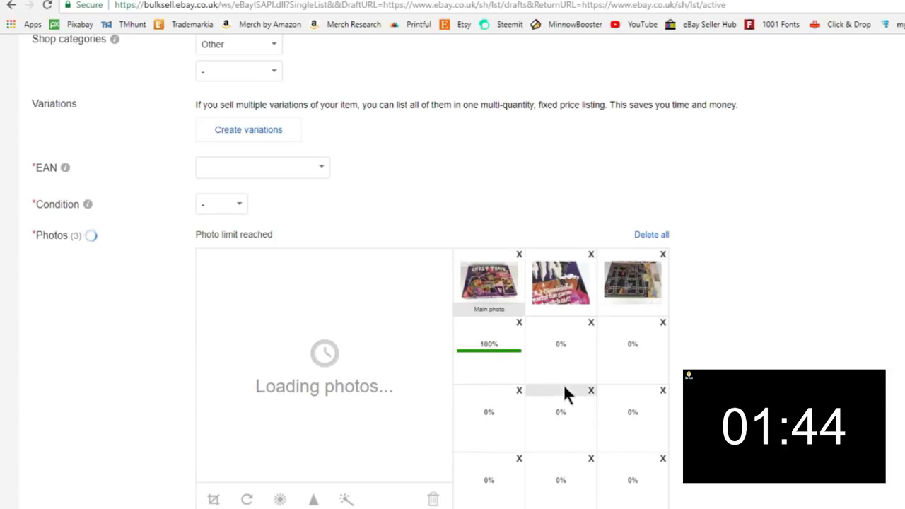
- Set the Buy it now price to £59.99 in the selling details
scroll(707, 297, down, 10)
scroll(710, 310, down, 6)
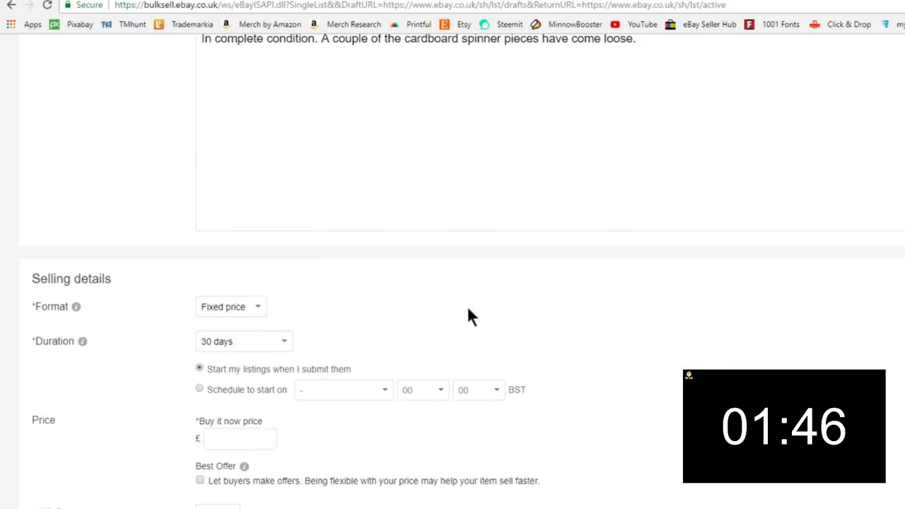
click(258, 375)
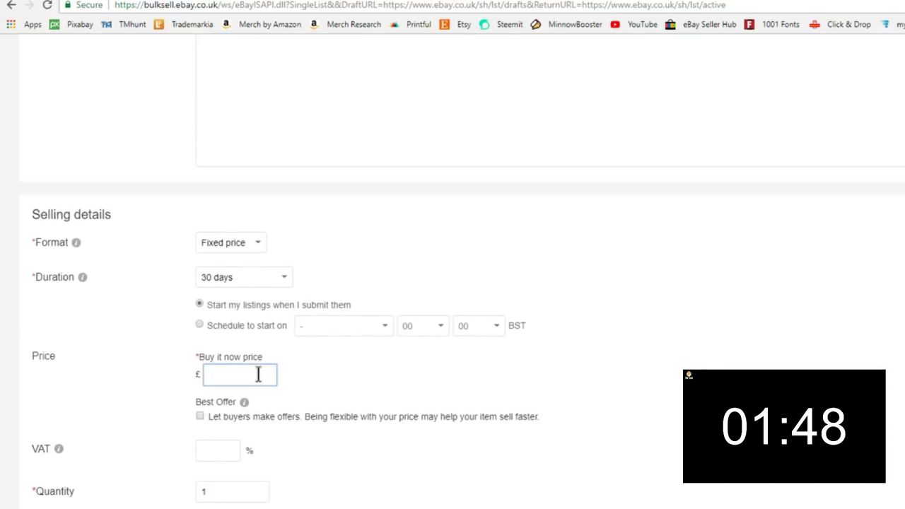
text(59.99)
click(437, 372)
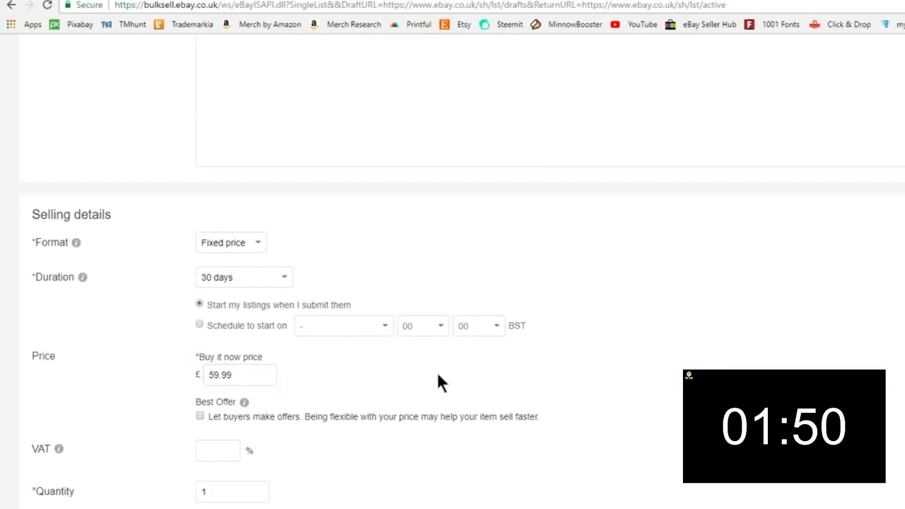
- Choose Hermes Tracked (3 to 5 working days) as the domestic postage service
scroll(437, 372, down, 5)
scroll(437, 374, down, 3)
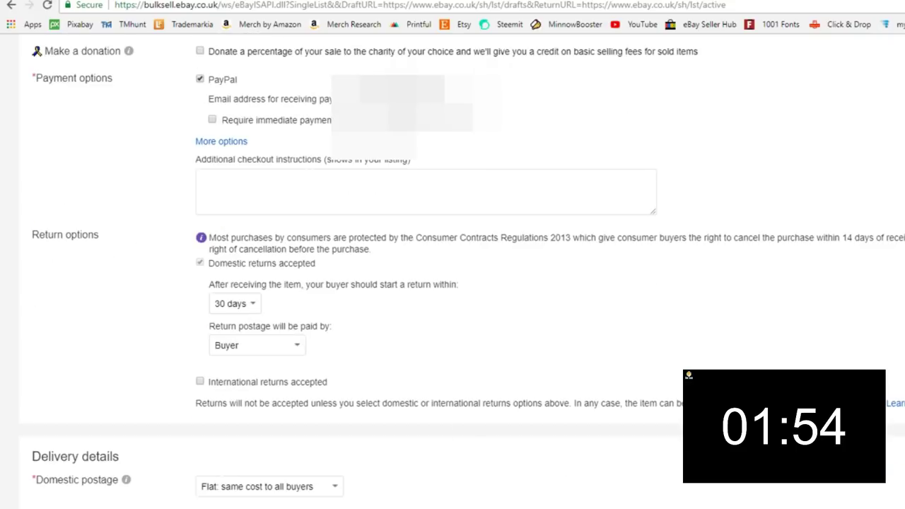
click(344, 506)
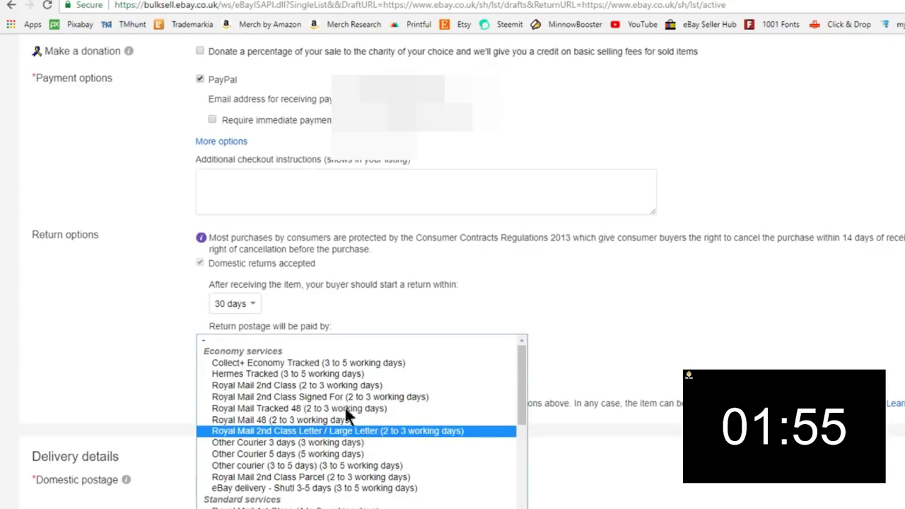
click(329, 372)
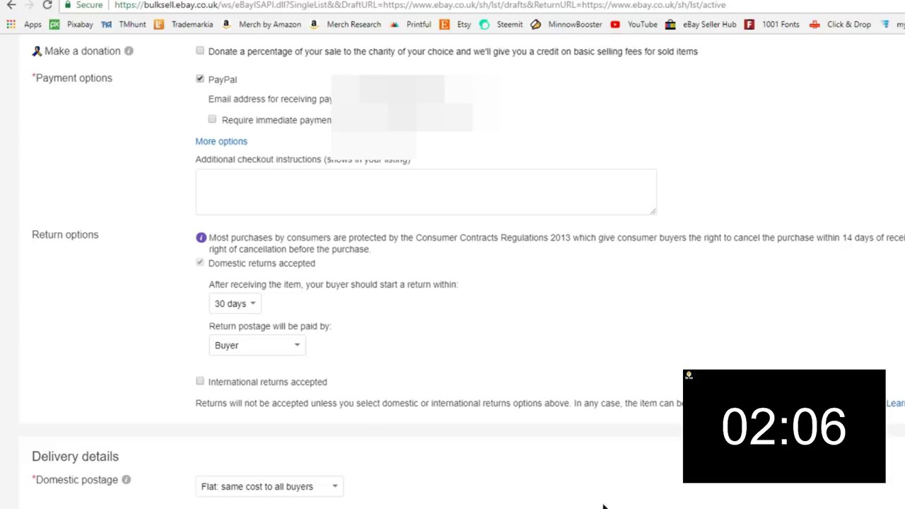
- Look through the uploaded Ghost Train photos in the listing, previewing the box, board, spinner, castle backdrop and rules pictures
scroll(603, 506, up, 20)
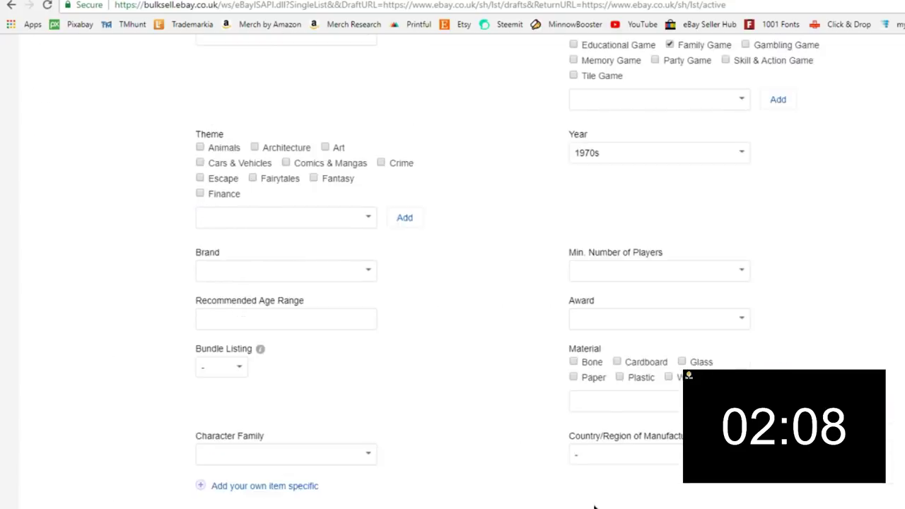
scroll(396, 374, up, 7)
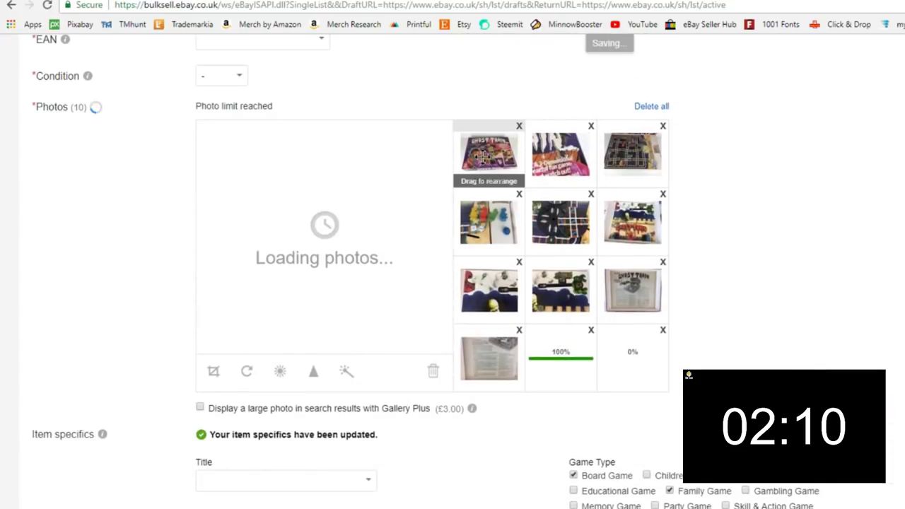
click(560, 163)
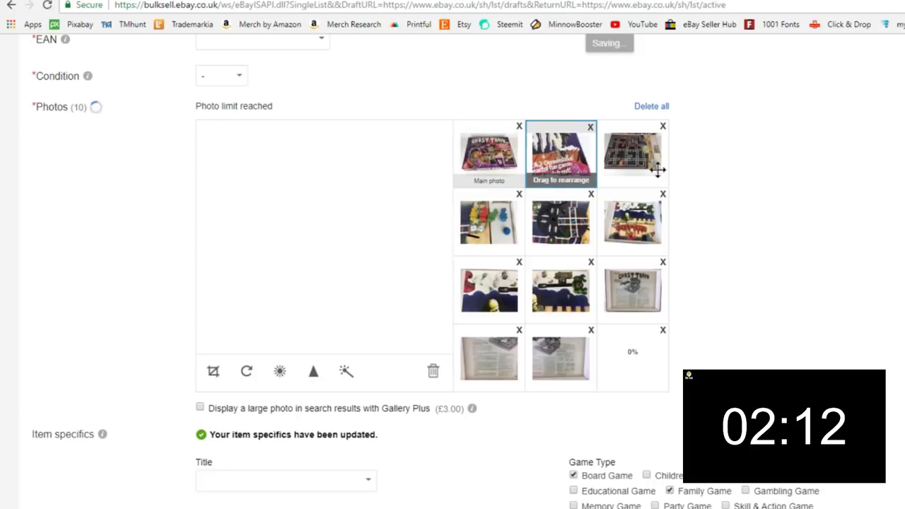
click(482, 164)
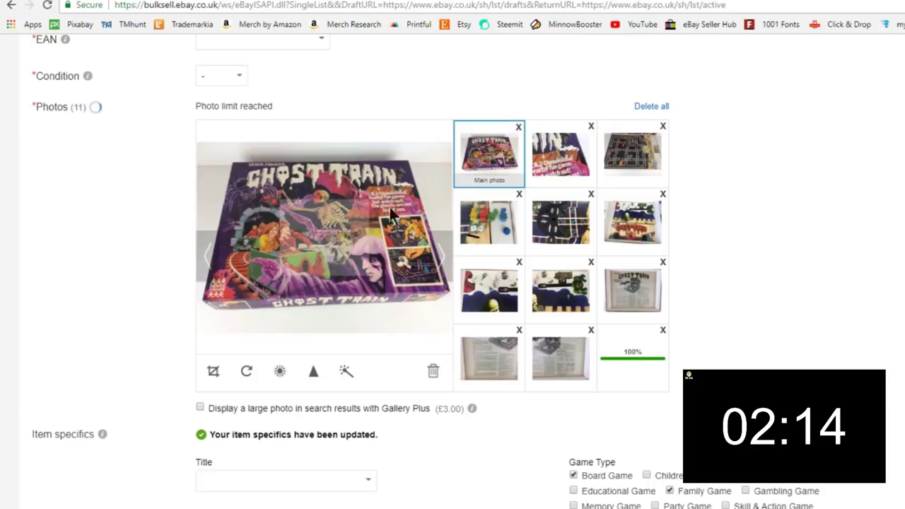
click(582, 170)
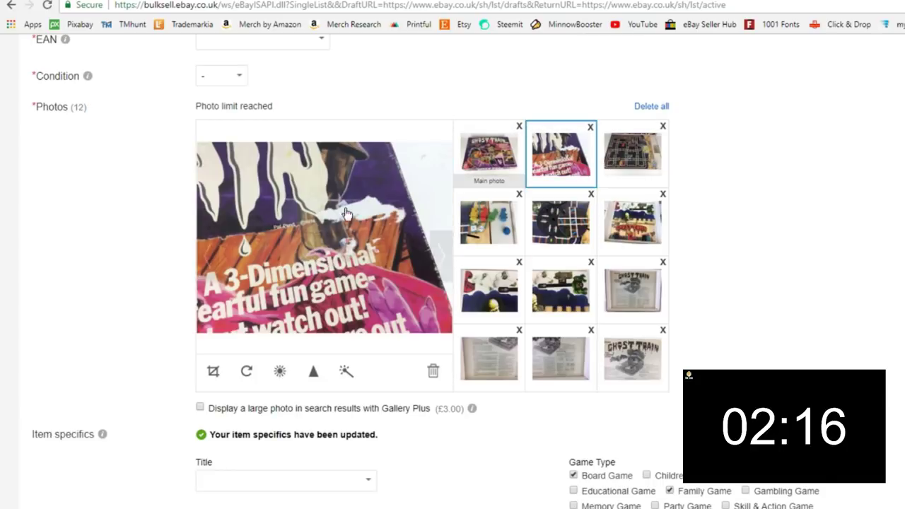
click(485, 225)
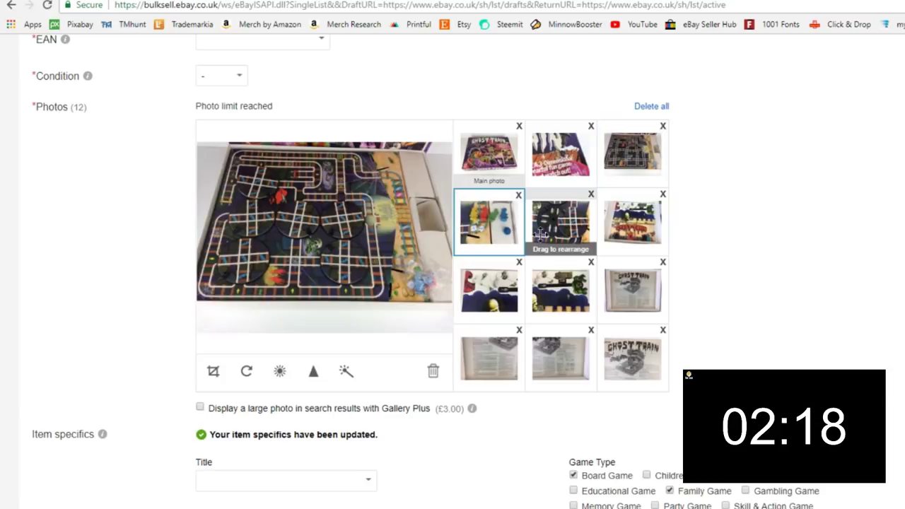
click(559, 225)
click(618, 233)
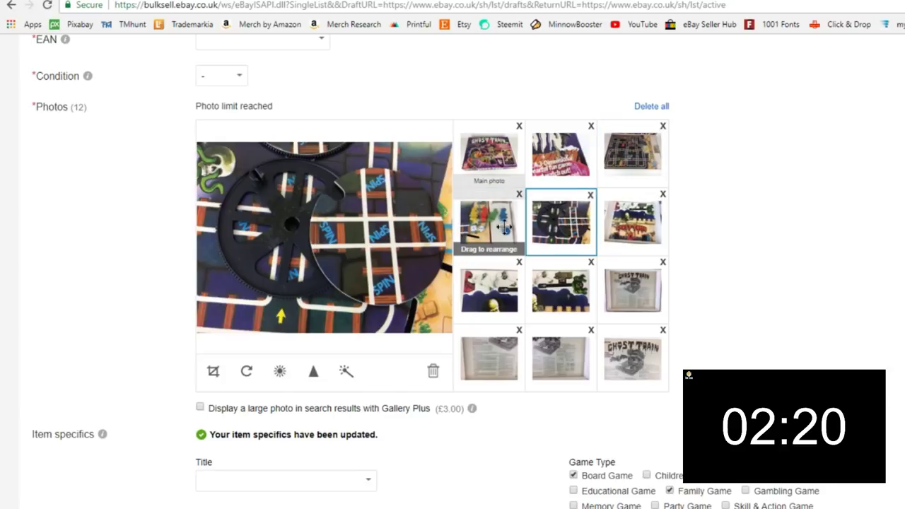
click(488, 286)
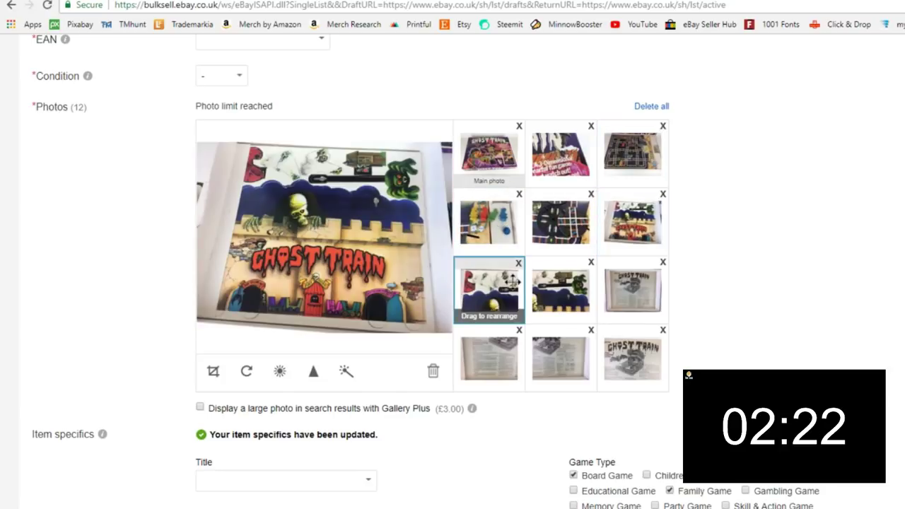
click(559, 286)
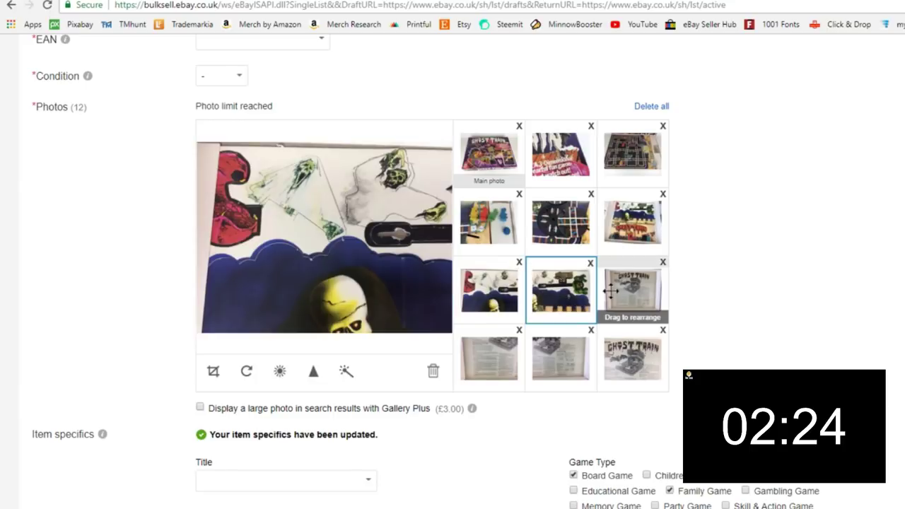
click(631, 290)
click(551, 361)
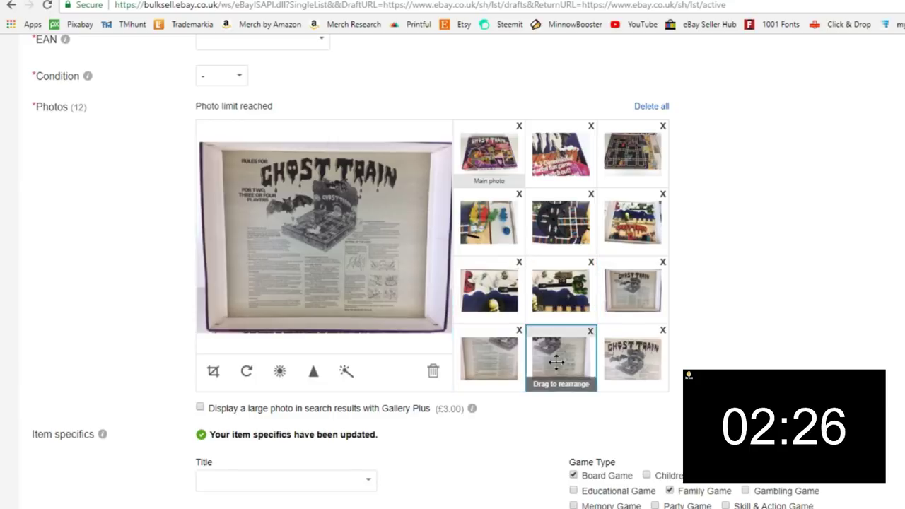
click(616, 359)
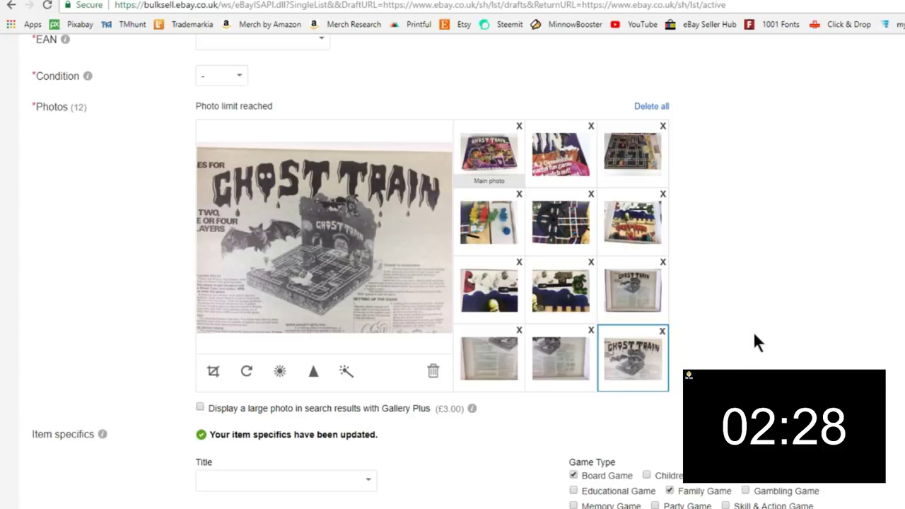
- Set the listing's EAN to Does not apply in the product details
scroll(754, 328, up, 3)
scroll(506, 272, up, 4)
scroll(506, 272, down, 15)
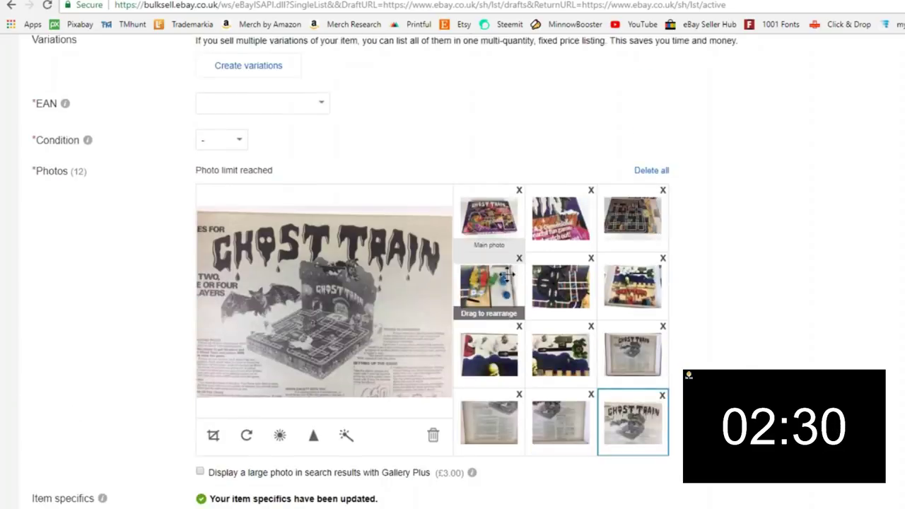
scroll(506, 282, down, 15)
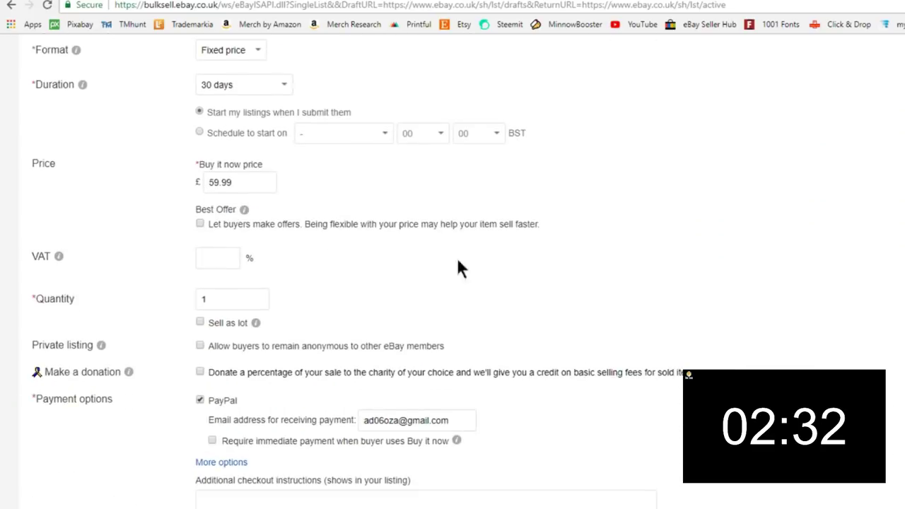
scroll(375, 322, down, 5)
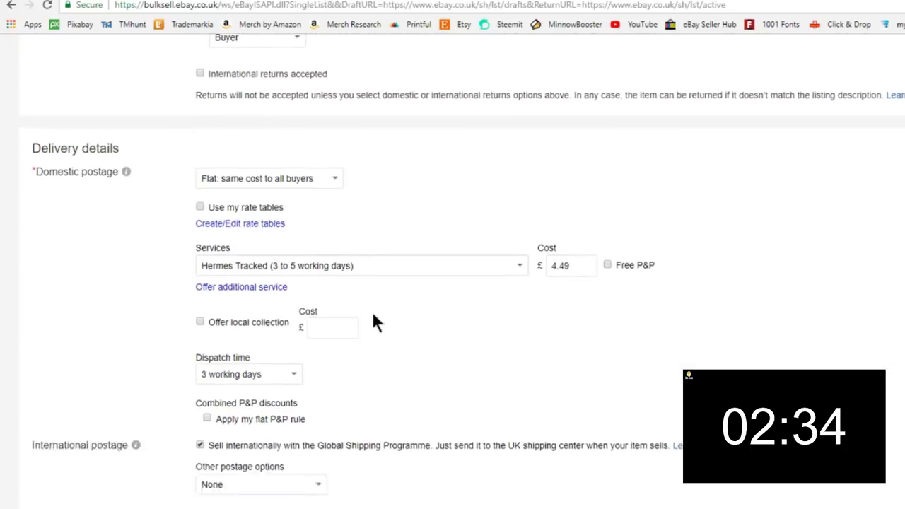
scroll(372, 311, up, 20)
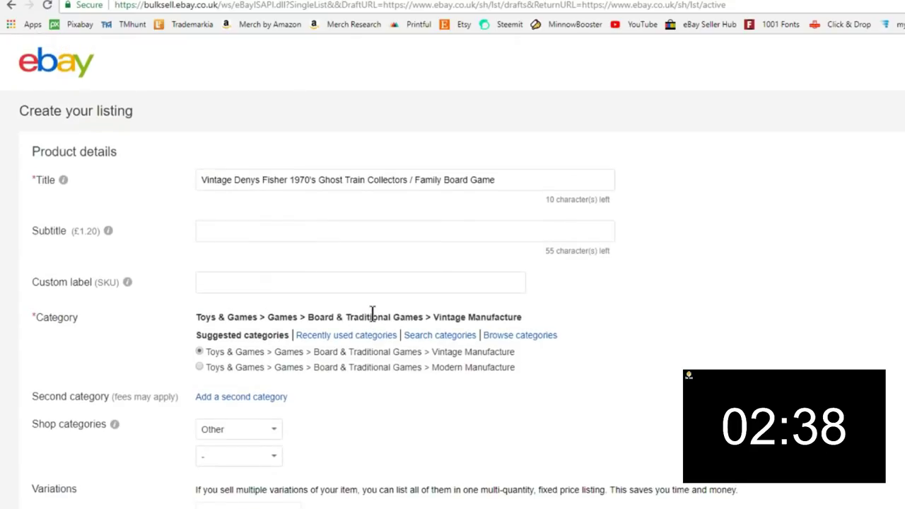
scroll(373, 314, down, 5)
scroll(364, 279, up, 2)
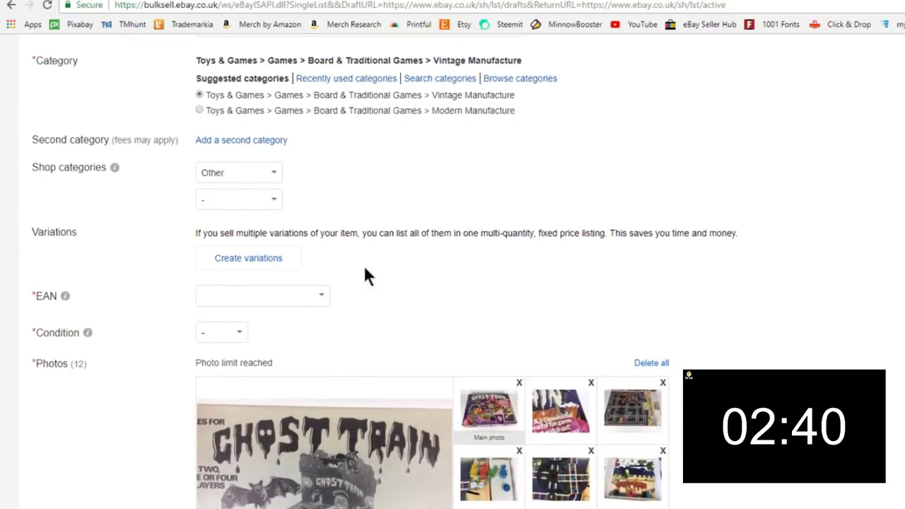
scroll(363, 272, down, 4)
scroll(364, 272, up, 2)
click(320, 169)
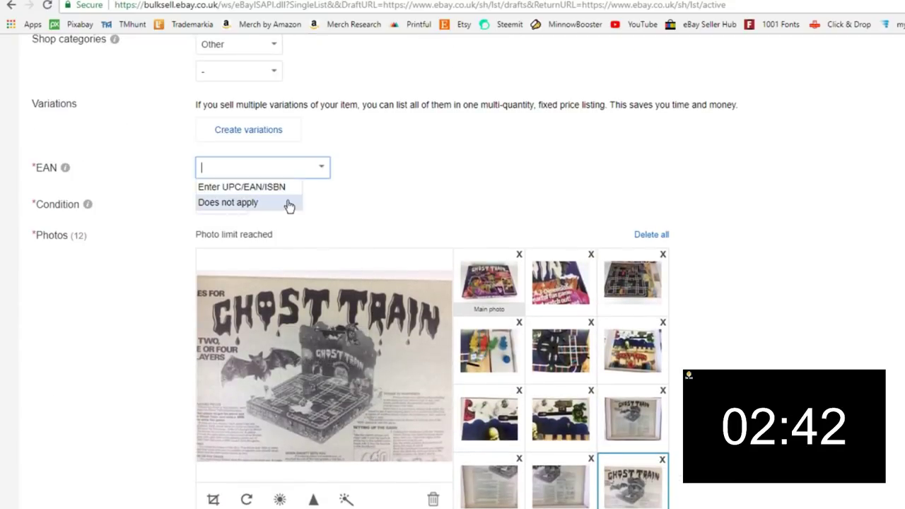
click(288, 204)
- Try to submit the listing after checking the item specifics, title, payment and return details
scroll(344, 222, down, 6)
scroll(348, 214, down, 1)
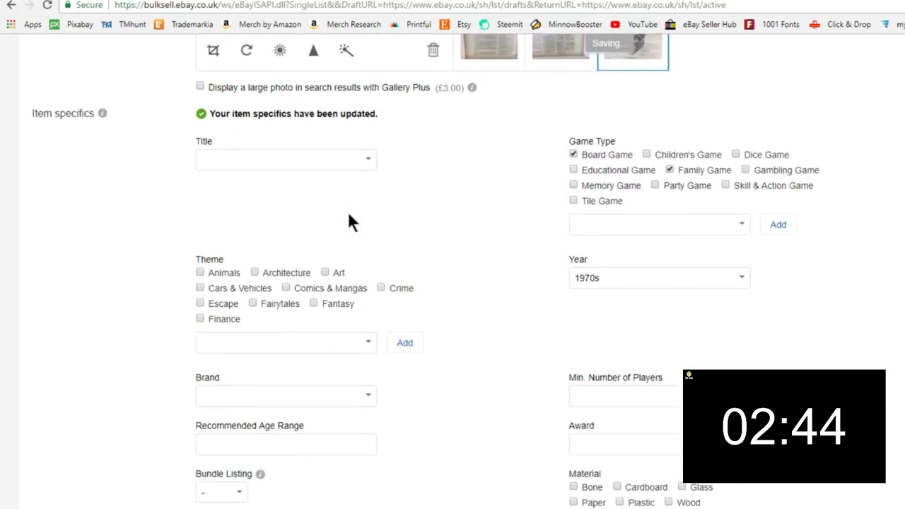
scroll(387, 339, up, 3)
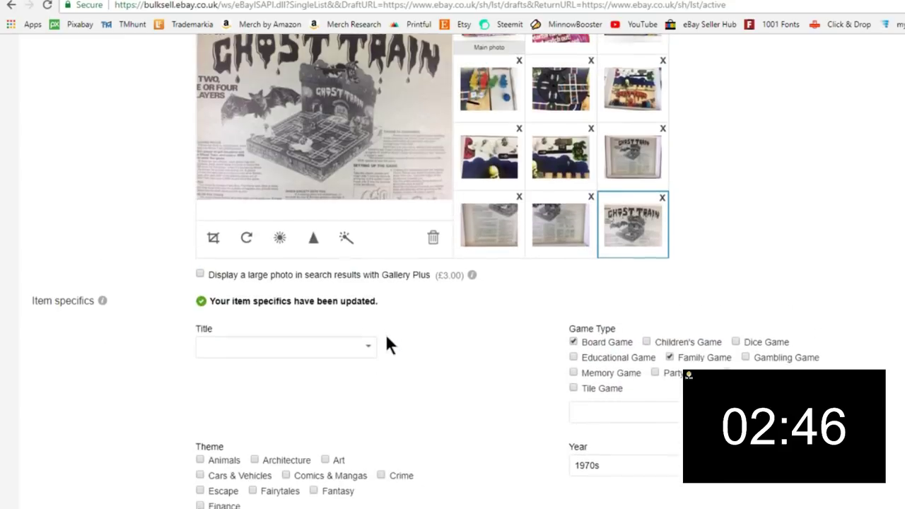
scroll(444, 356, up, 8)
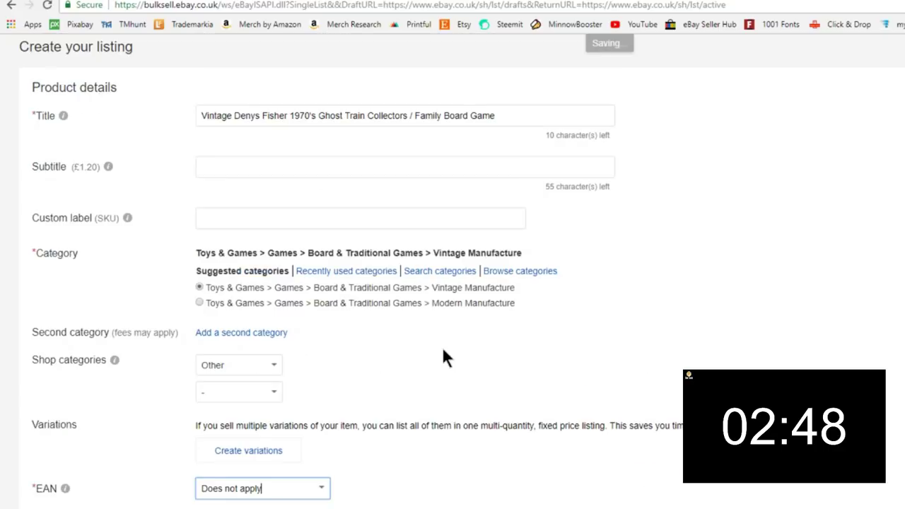
scroll(444, 357, down, 12)
scroll(444, 356, down, 20)
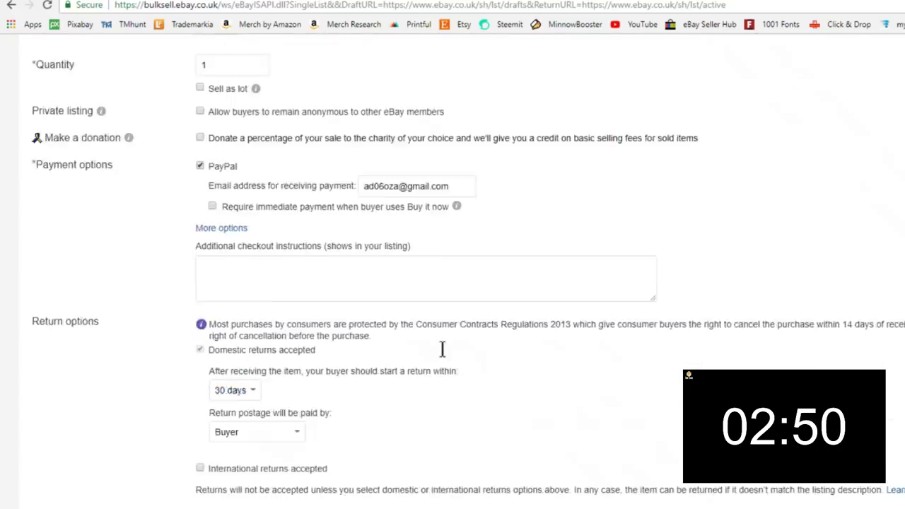
key(Return)
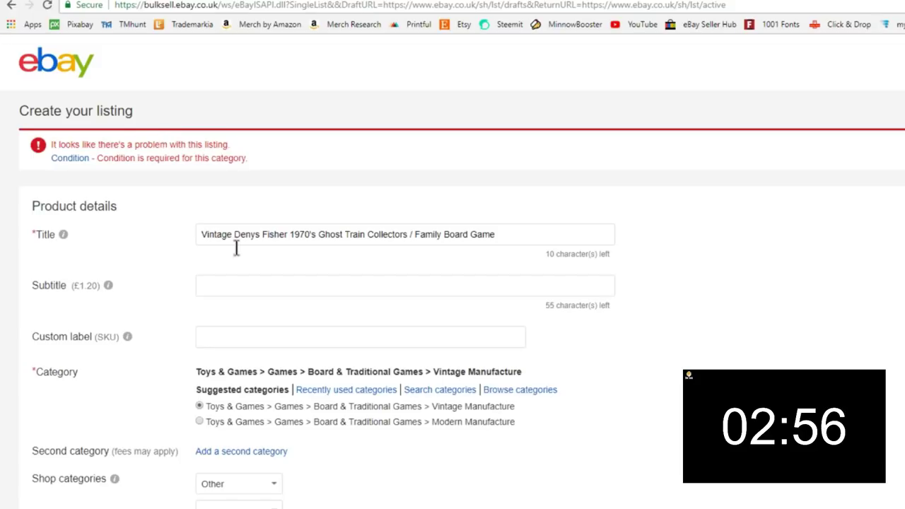
- Set the game's condition to Used in the product details
scroll(234, 247, down, 6)
click(229, 196)
click(228, 232)
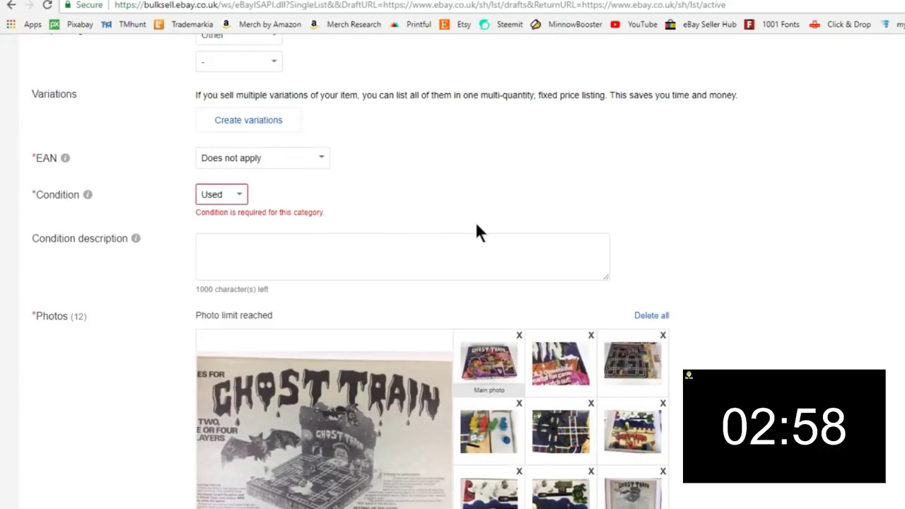
- Copy the sentence about complete condition and loose cardboard spinner pieces from the item description into the condition description
scroll(480, 221, down, 10)
scroll(480, 226, down, 20)
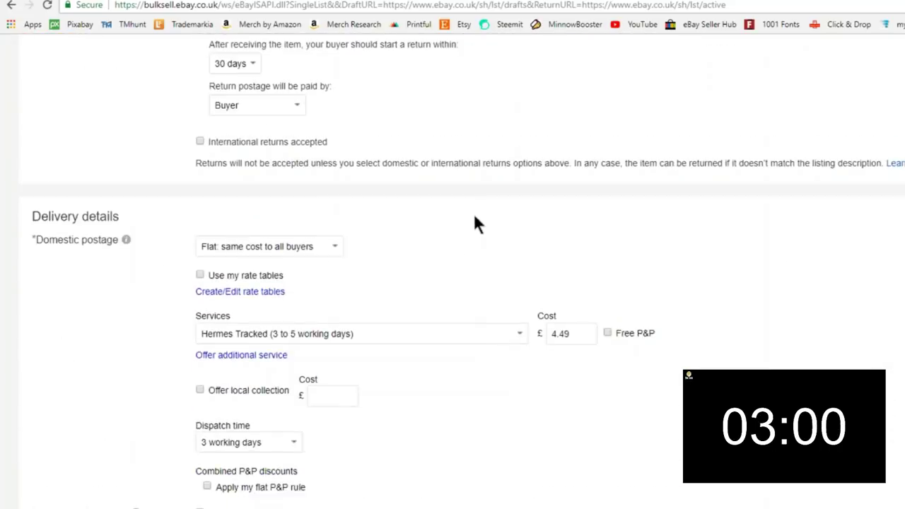
scroll(424, 233, up, 18)
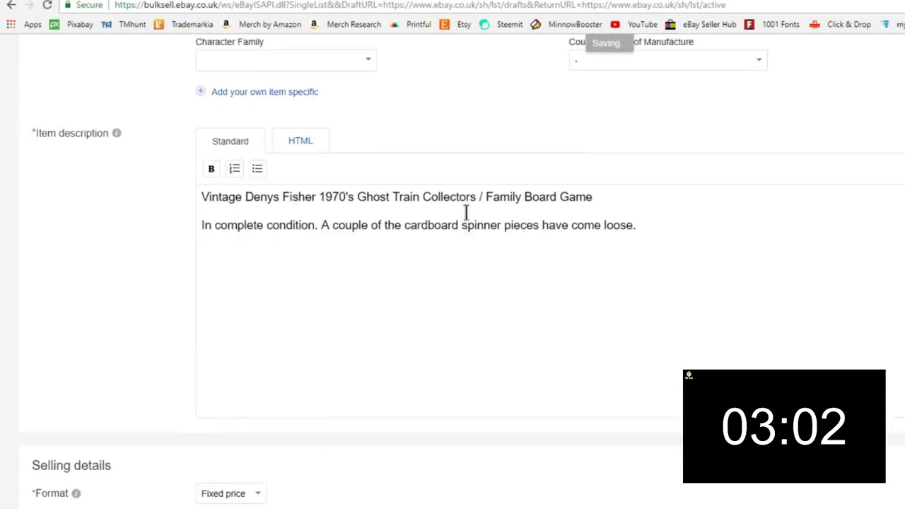
drag(663, 414, 254, 429)
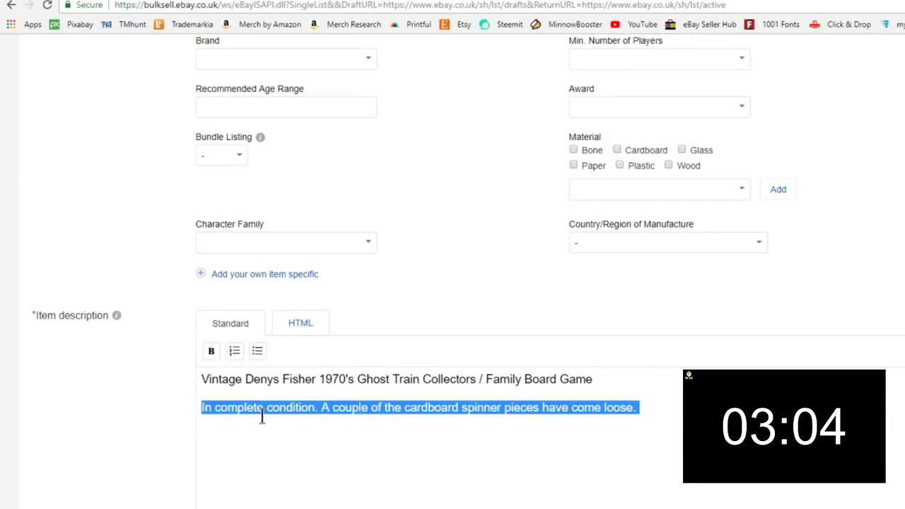
right_click(263, 410)
click(295, 428)
scroll(285, 294, up, 10)
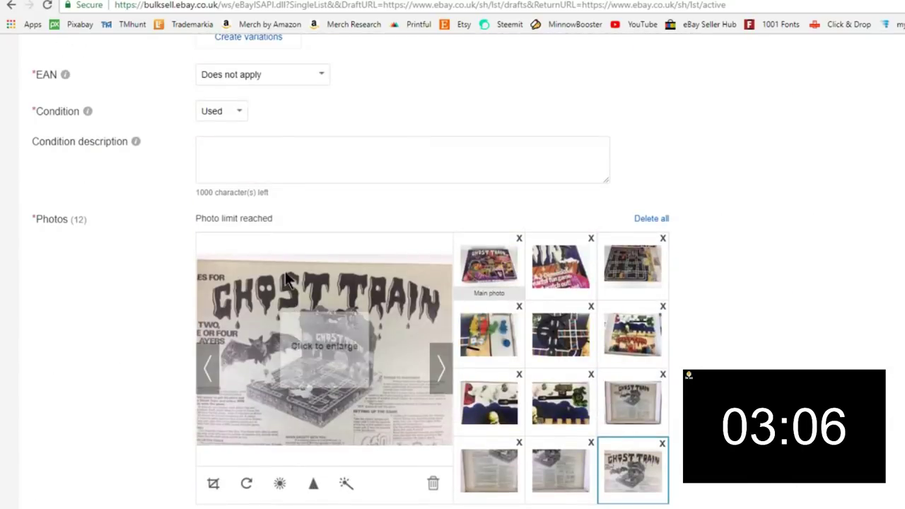
right_click(290, 145)
click(323, 223)
- Submit the completed Ghost Train listing from the end of the form
scroll(353, 233, down, 20)
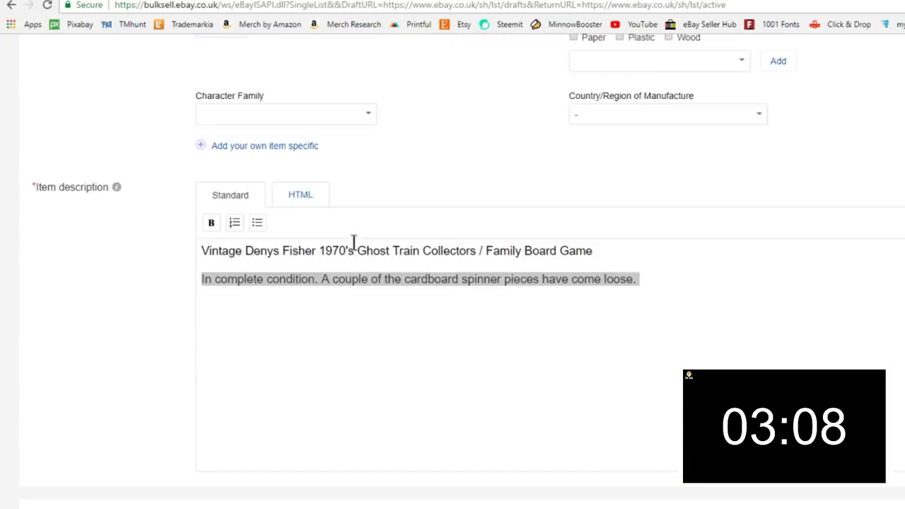
scroll(655, 258, down, 9)
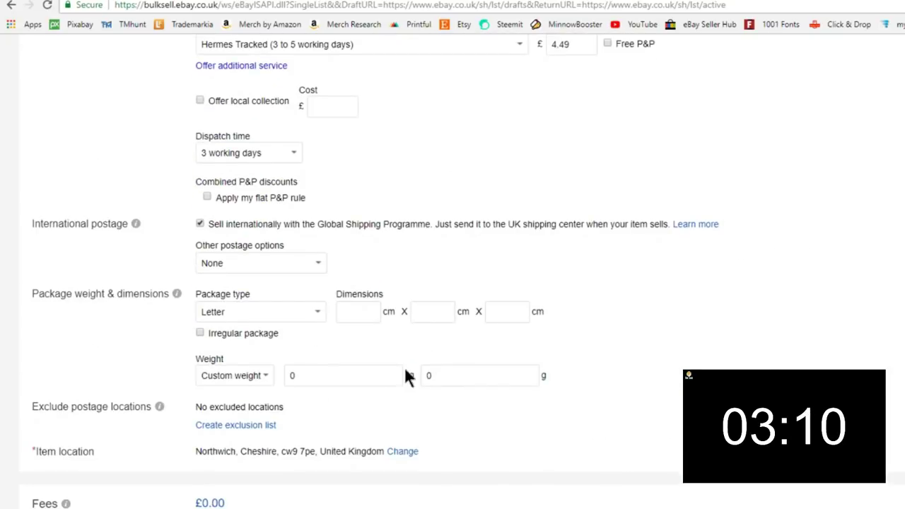
click(475, 501)
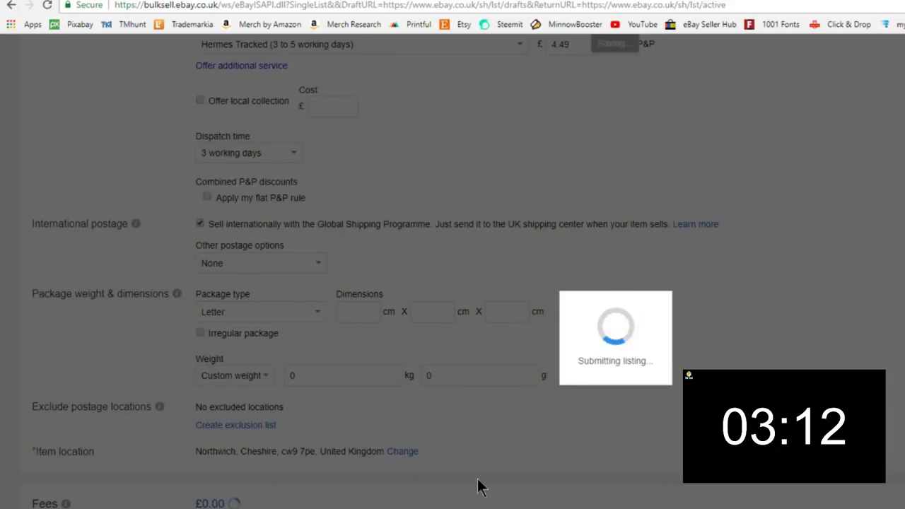